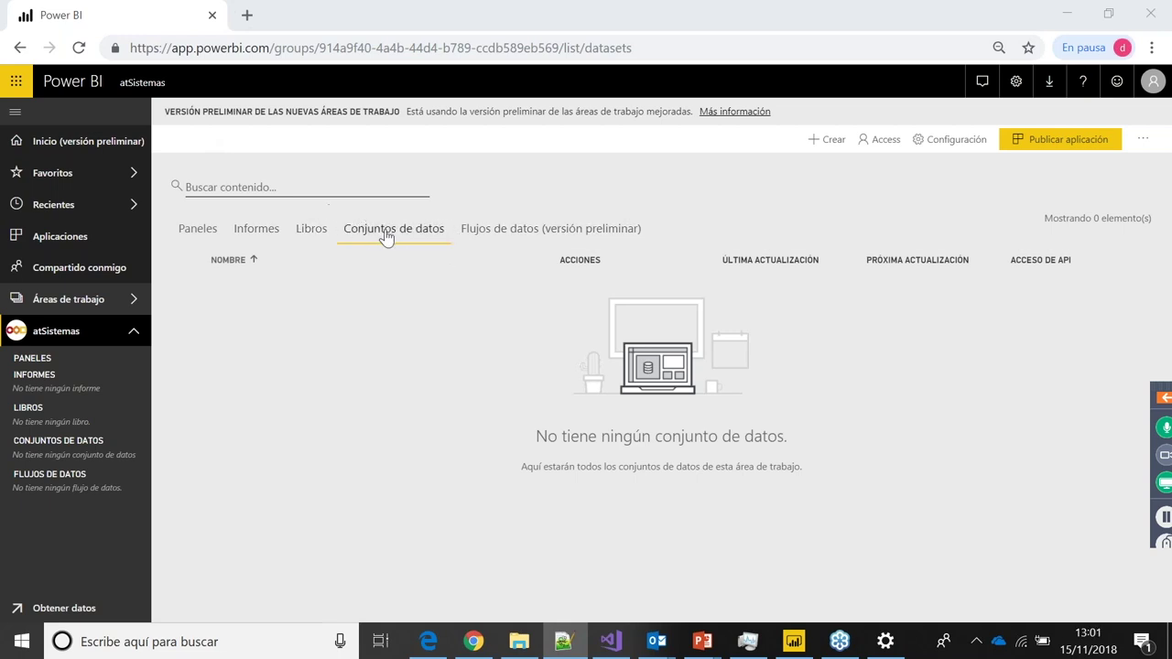
Start a new streaming dataset in the atSistemas workspace with API as its data source
{"action": "left_click", "coordinate": [385, 235]}
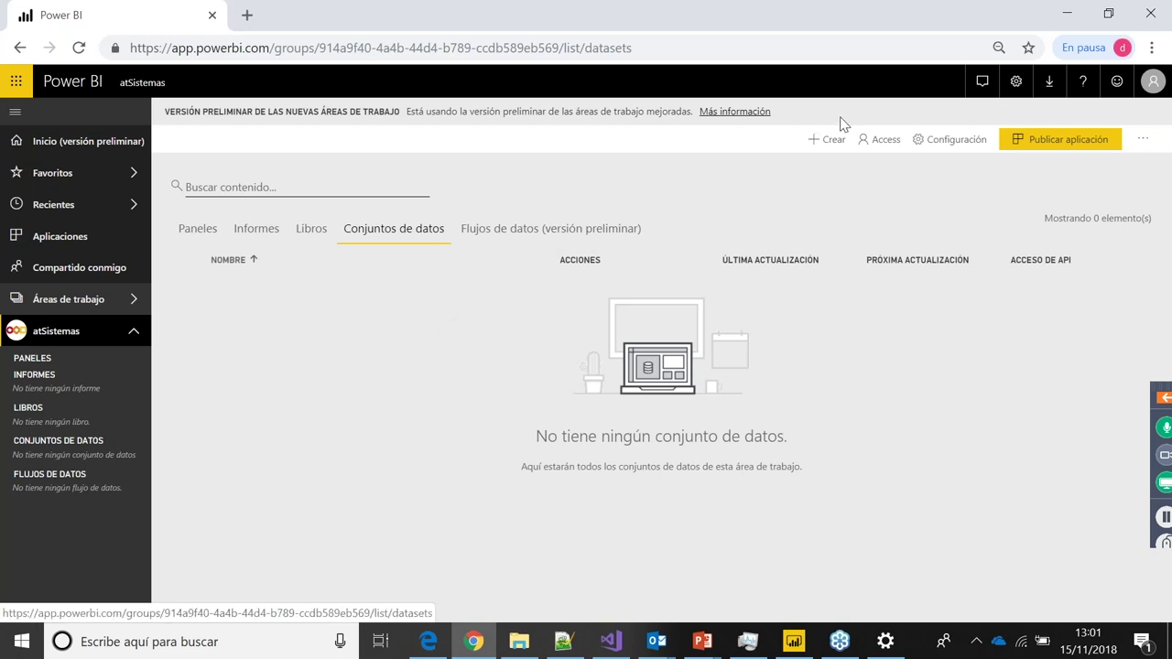
{"action": "left_click", "coordinate": [827, 143]}
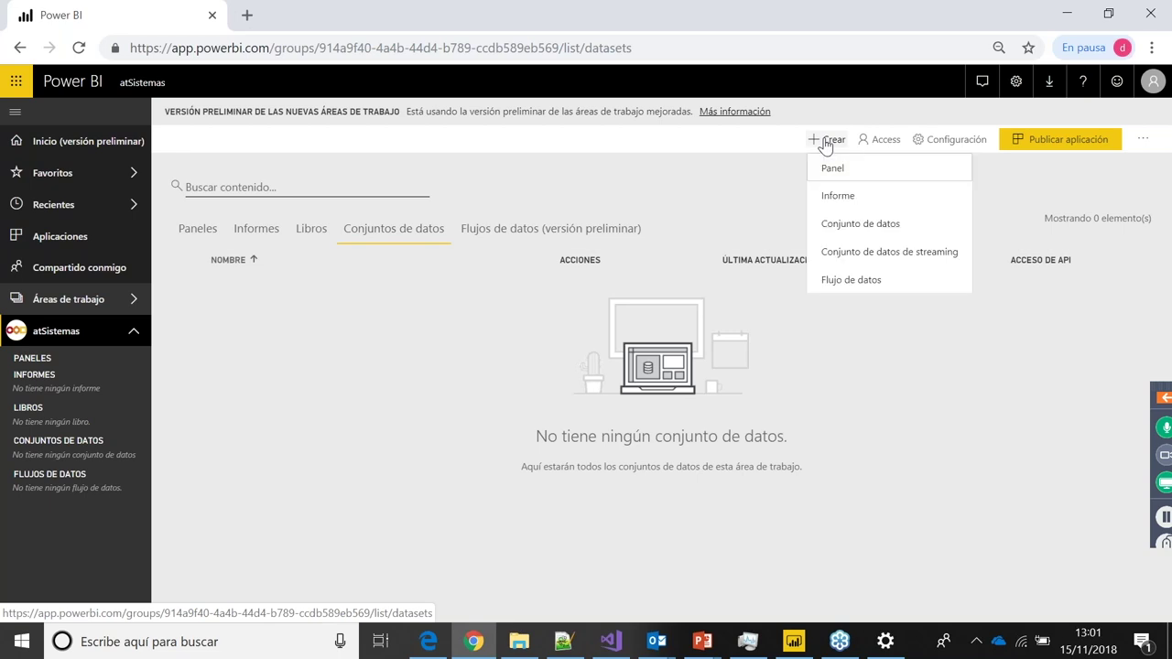
{"action": "left_click", "coordinate": [859, 256]}
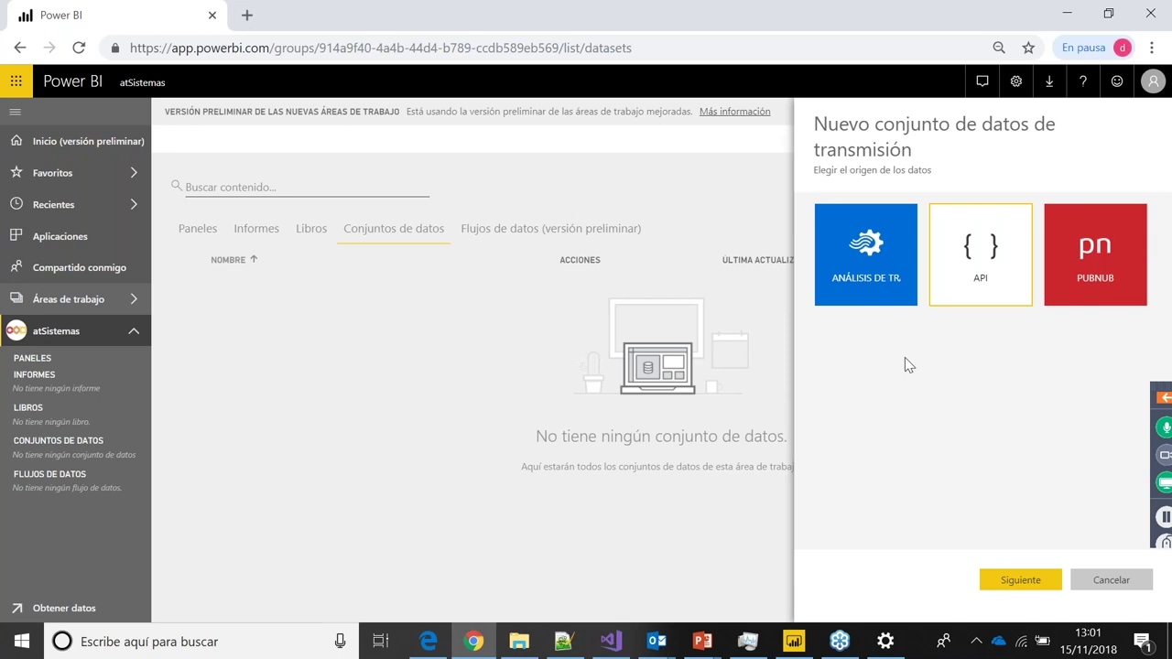
{"action": "left_click", "coordinate": [1021, 581]}
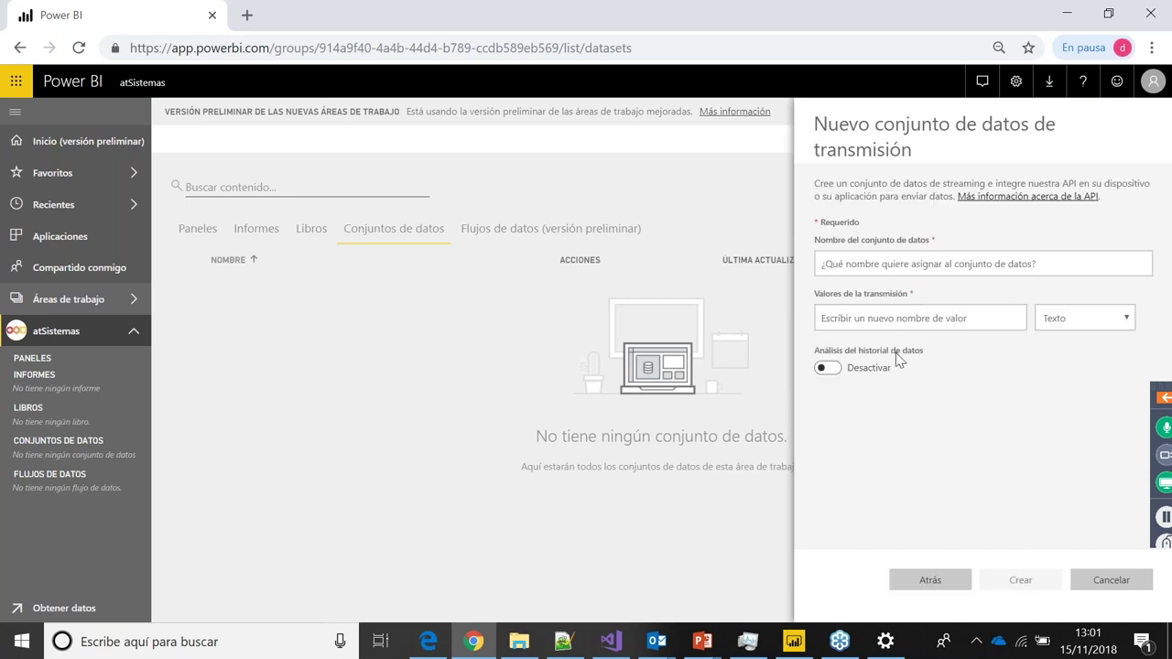
Name the streaming dataset ds_realtime and add a text value named coche
{"action": "left_click", "coordinate": [883, 266]}
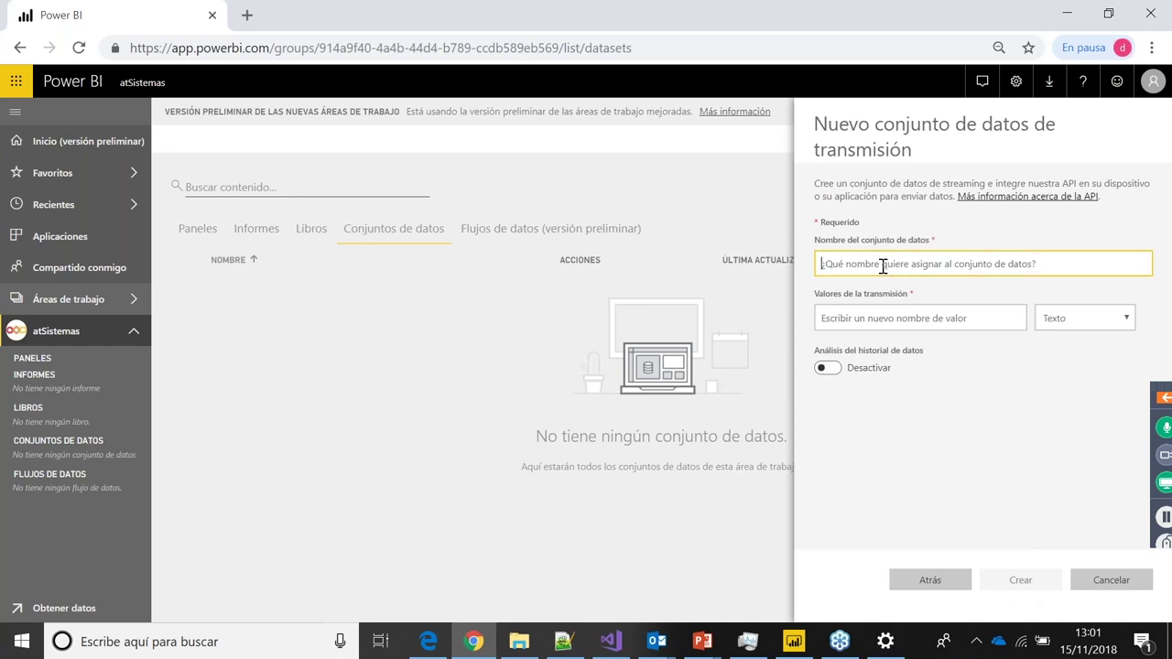
{"action": "type", "text": "ds_realtime"}
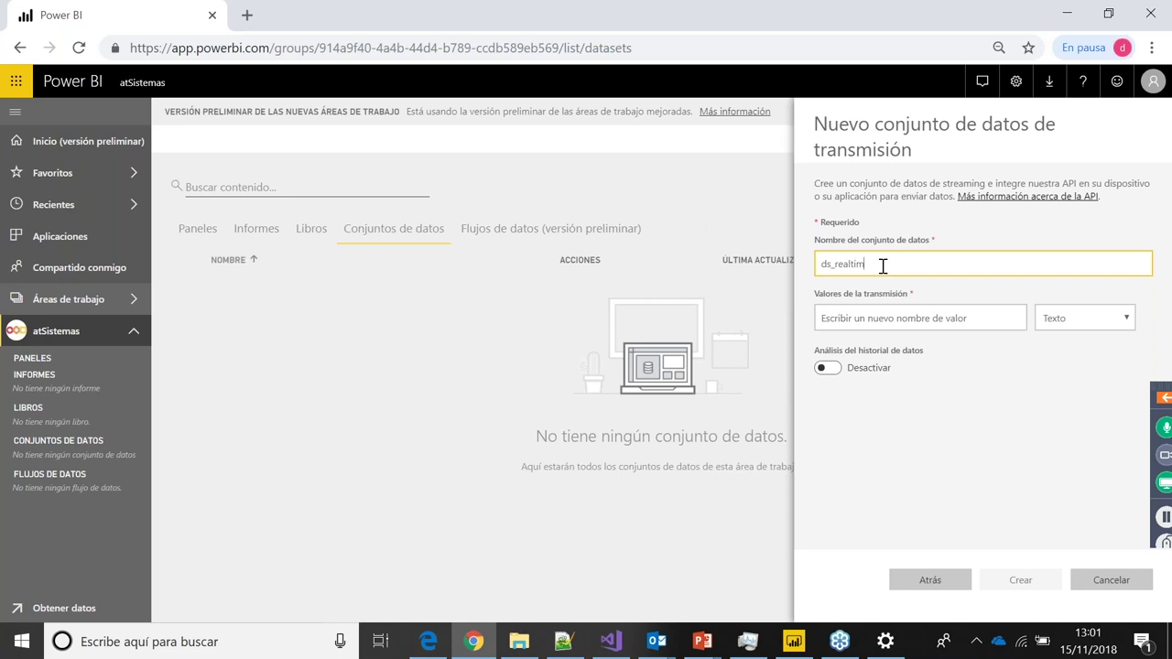
{"action": "left_click", "coordinate": [917, 316]}
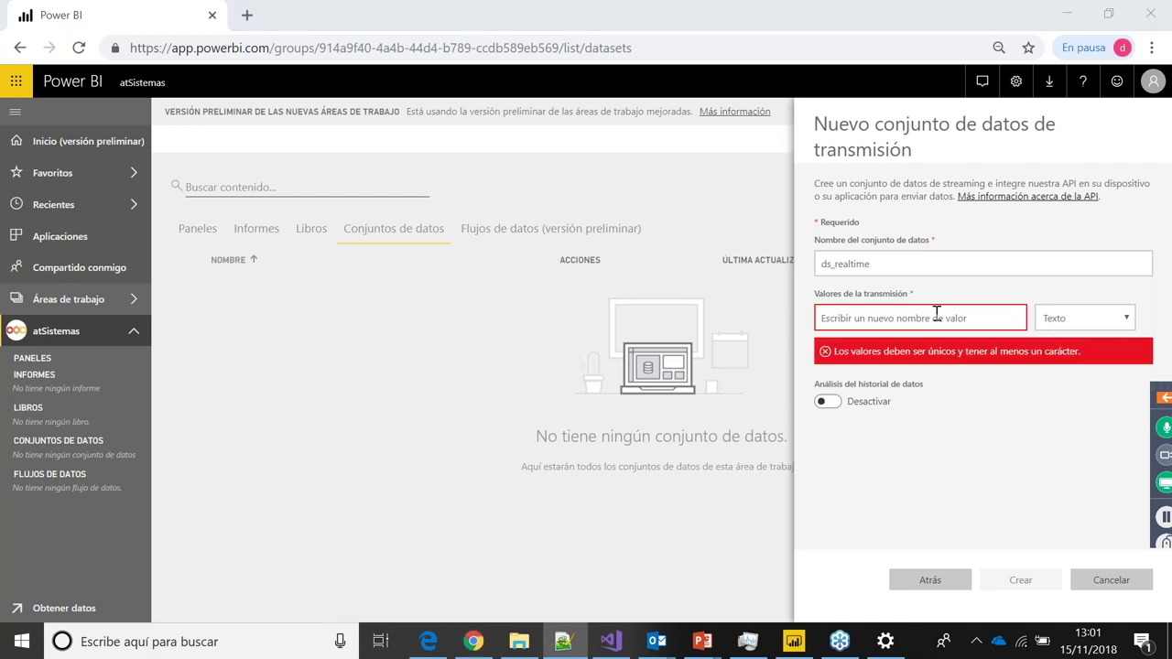
{"action": "key", "text": "alt+Tab"}
{"action": "type", "text": "coche"}
{"action": "key", "text": "Tab"}
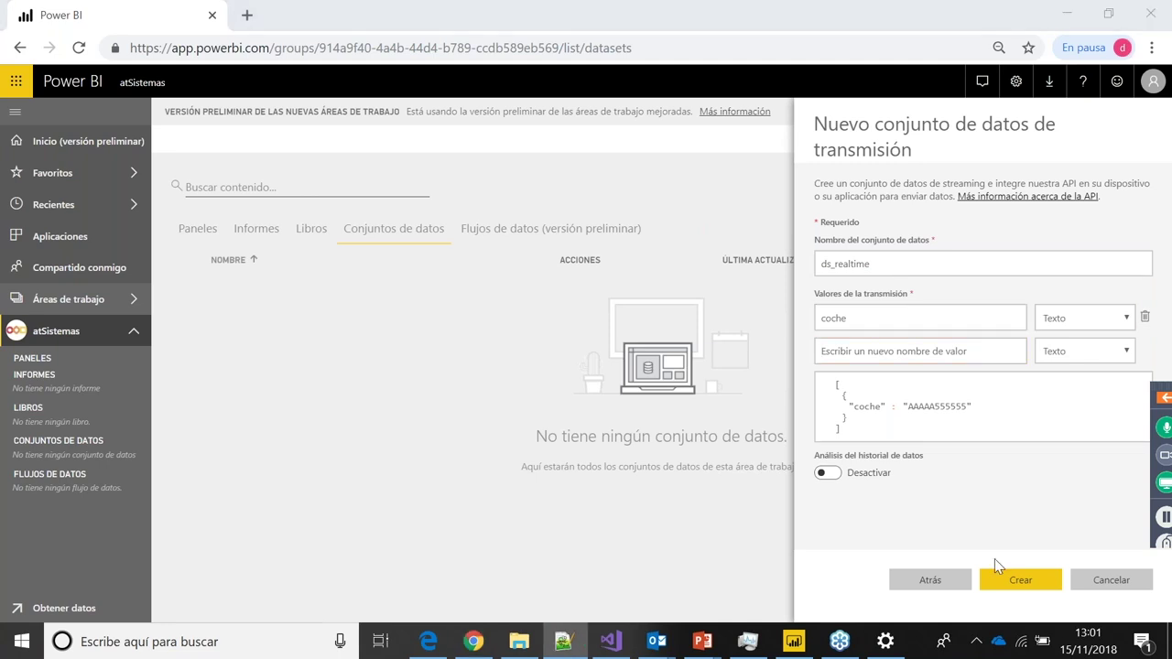
Add a stream value named Vel_tramo of type Número
{"action": "key", "text": "alt+Tab"}
{"action": "type", "text": "Vel_tramo"}
{"action": "key", "text": "Tab"}
{"action": "key", "text": "Down"}
{"action": "key", "text": "Tab"}
{"action": "key", "text": "Tab"}
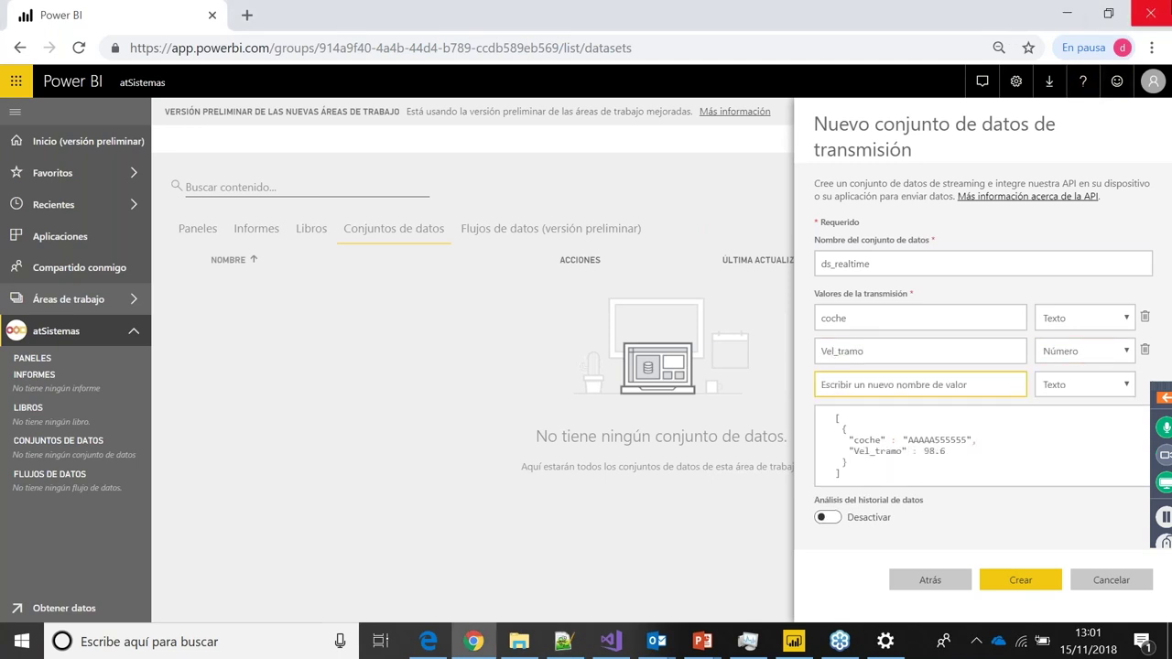
Add a stream value named Vel_media of type Número
{"action": "key", "text": "alt+Tab"}
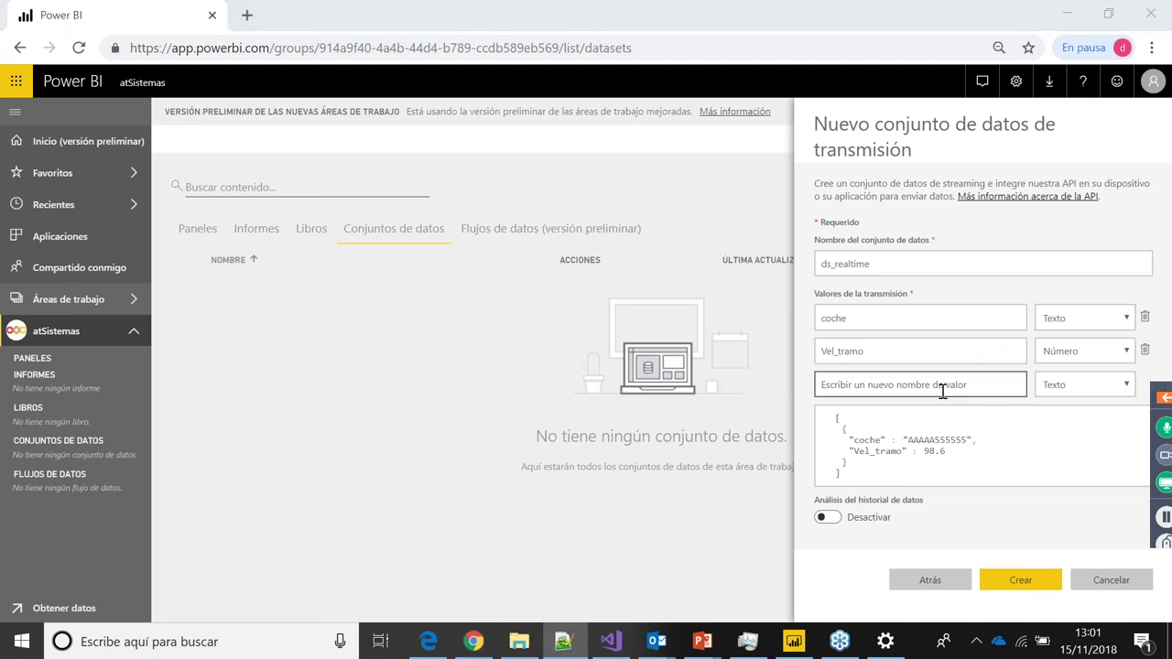
{"action": "key", "text": "alt+Tab"}
{"action": "type", "text": "Vel_media"}
{"action": "key", "text": "Tab"}
{"action": "key", "text": "Down"}
{"action": "key", "text": "Tab"}
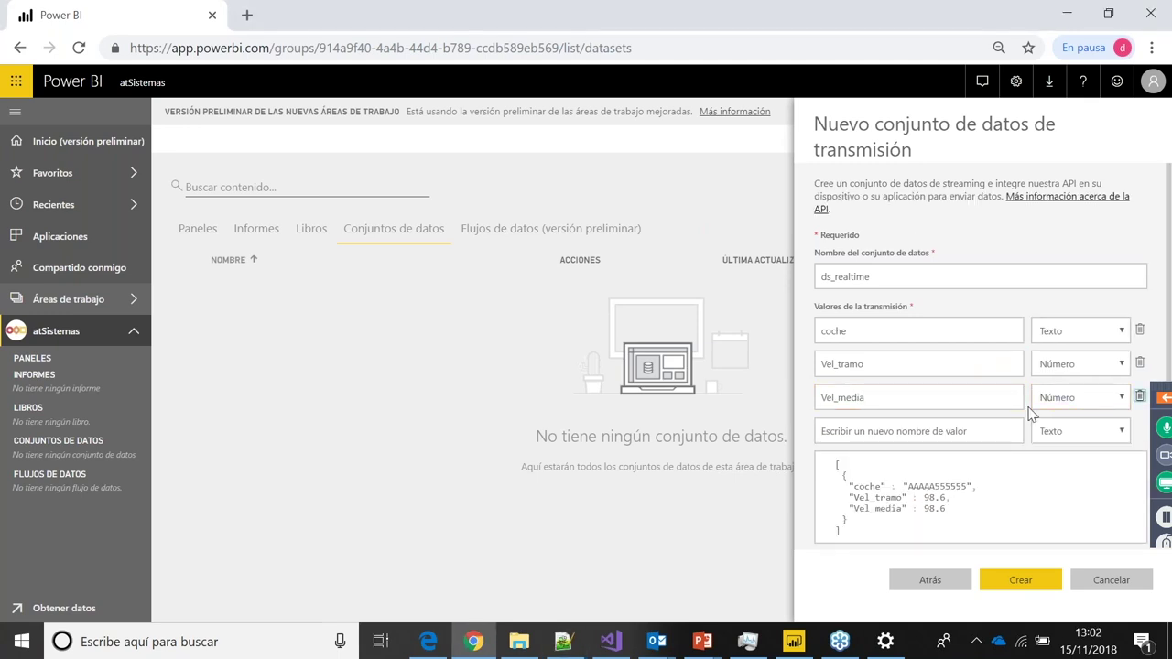
{"action": "key", "text": "Tab"}
Add a stream value named alerta_gasolina with its type set to Texto
{"action": "key", "text": "alt+Tab"}
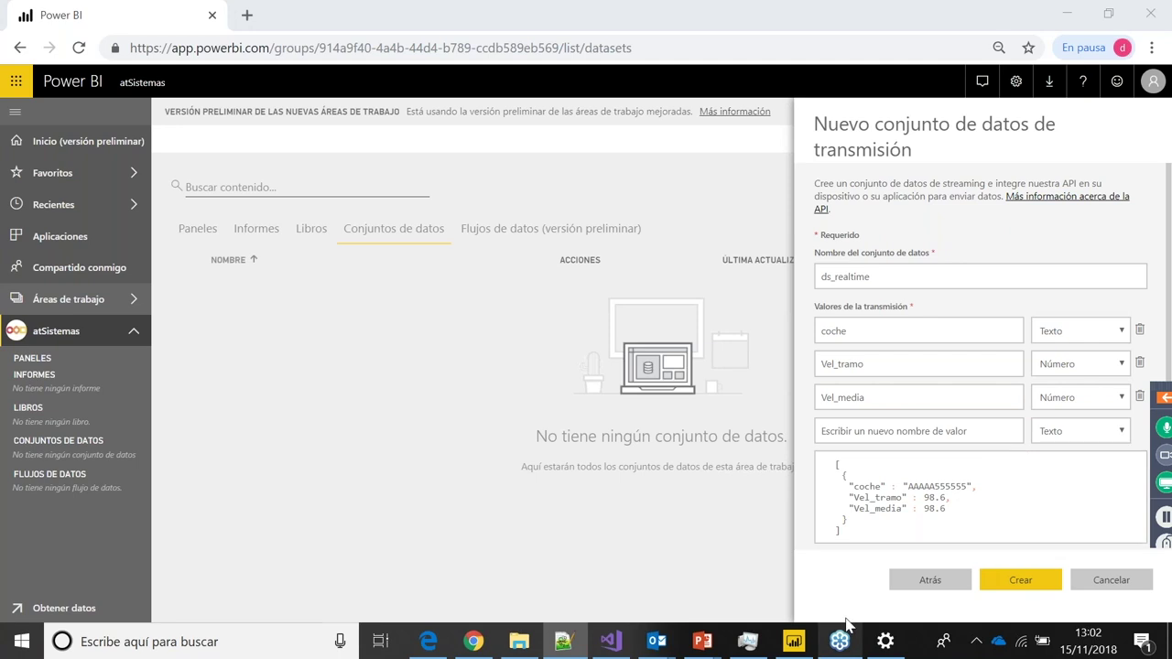
{"action": "left_click", "coordinate": [908, 434]}
{"action": "type", "text": "alerta_gasolina"}
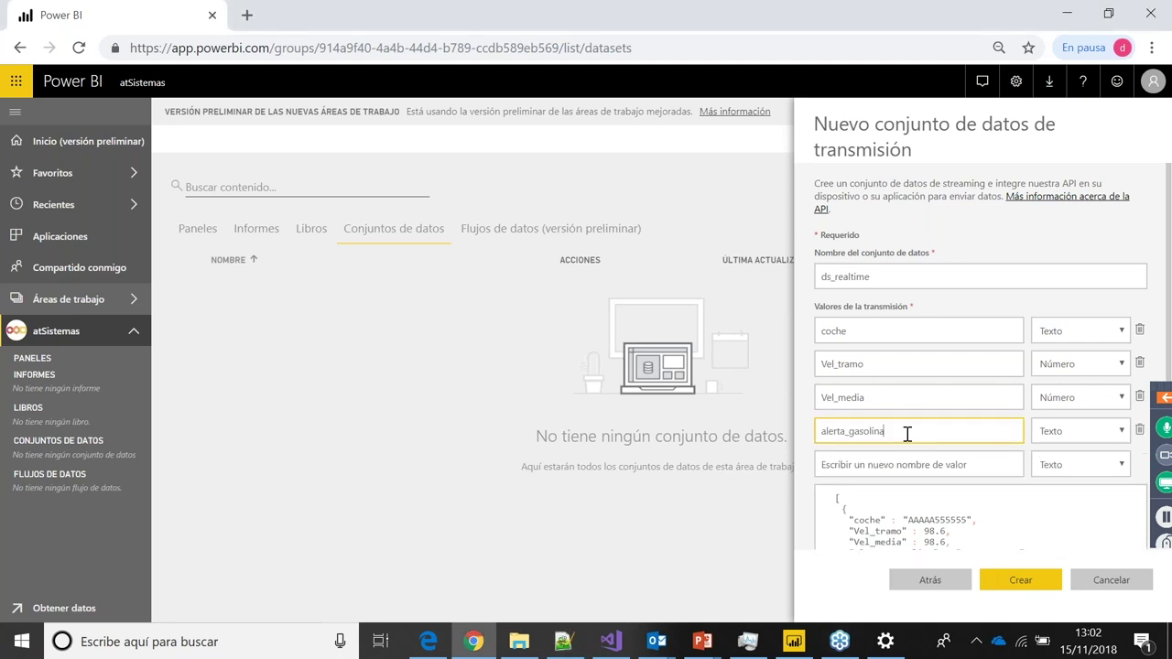
{"action": "key", "text": "Tab"}
{"action": "key", "text": "Down"}
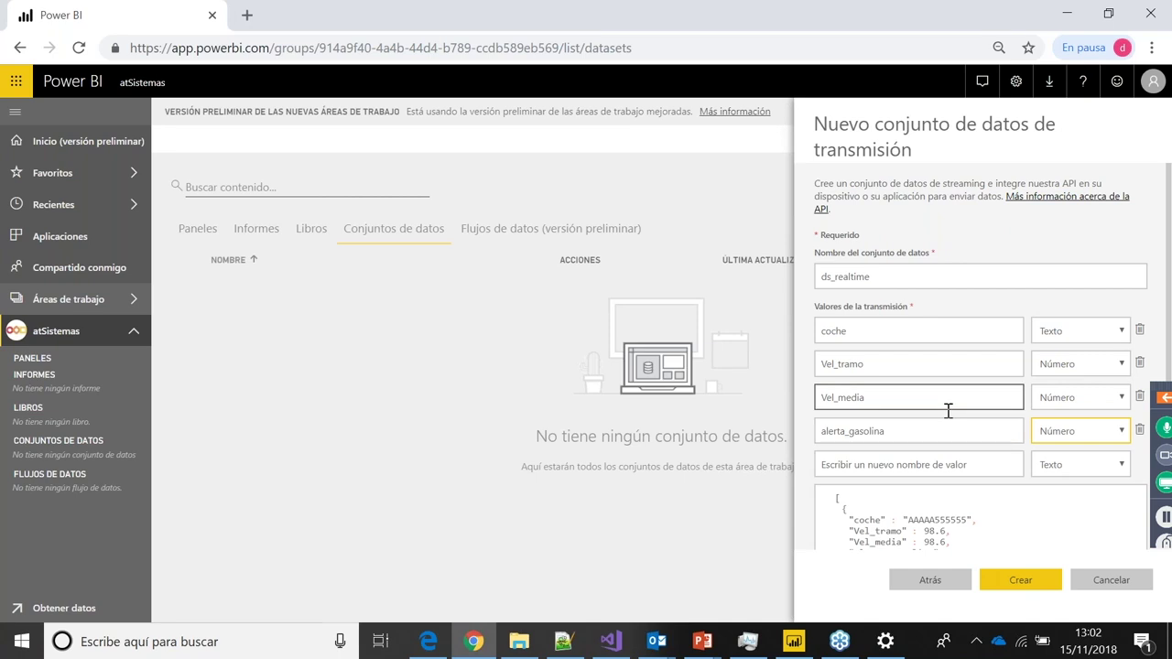
{"action": "key", "text": "Up"}
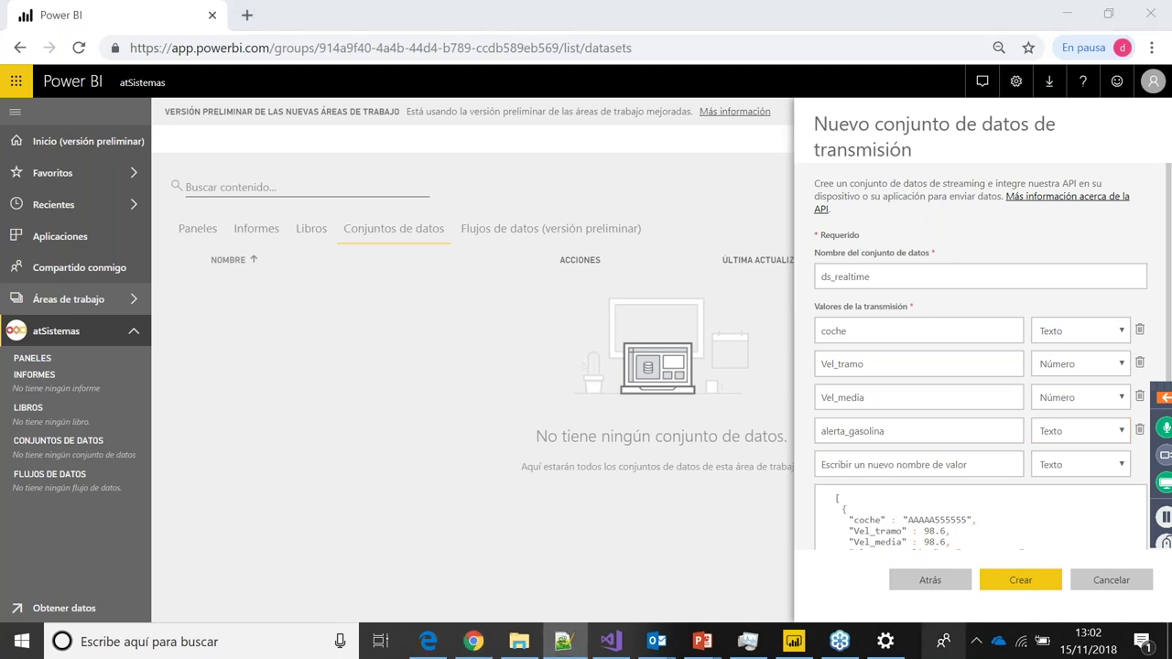
Add a stream value named autonomia of type Número
{"action": "left_click", "coordinate": [898, 458]}
{"action": "type", "text": "autonomia"}
{"action": "key", "text": "Tab"}
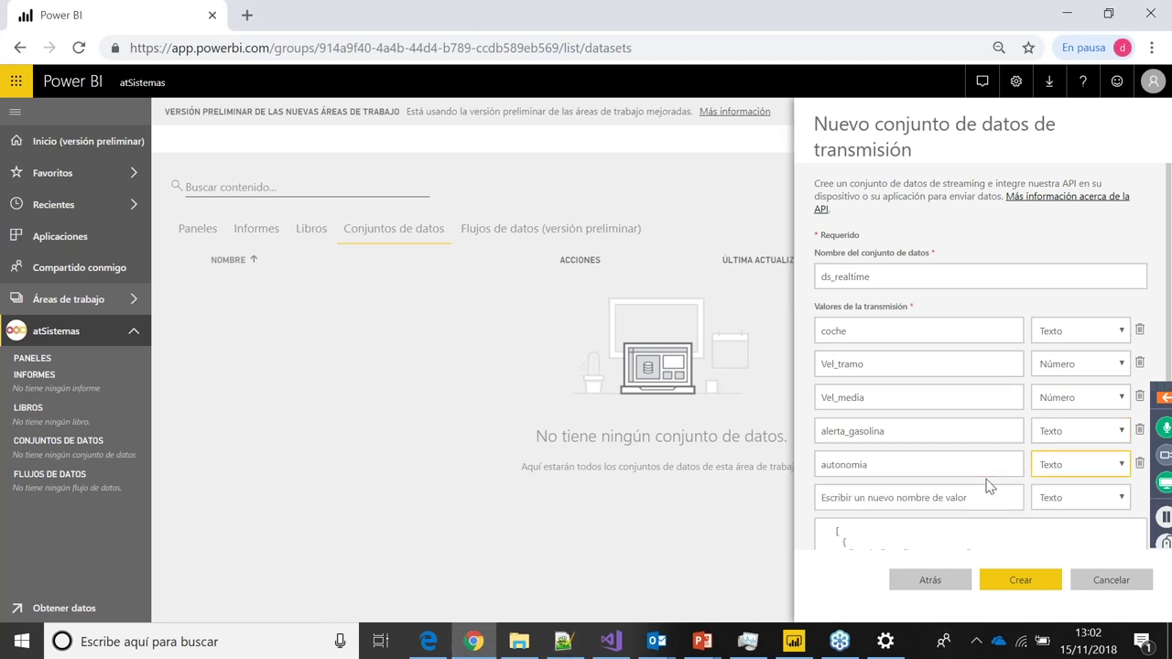
{"action": "key", "text": "Down"}
{"action": "key", "text": "Tab"}
{"action": "key", "text": "Tab"}
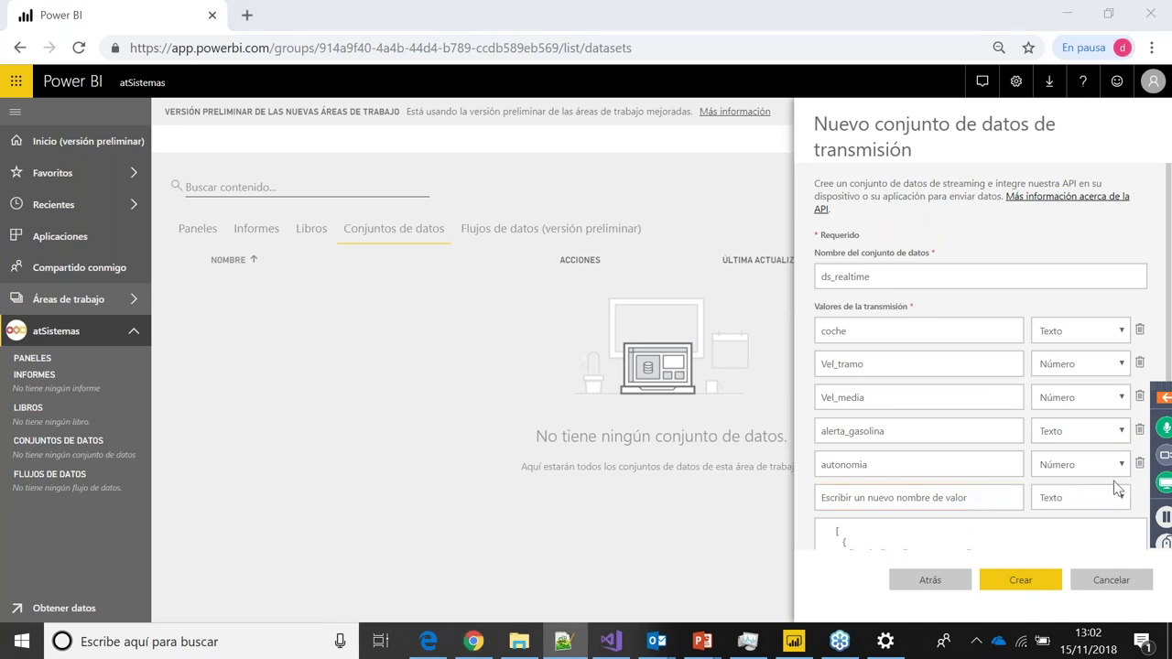
Add the stream values zona_aut as Texto and timestamp as DateTime
{"action": "left_click", "coordinate": [941, 500]}
{"action": "type", "text": "zona_aut"}
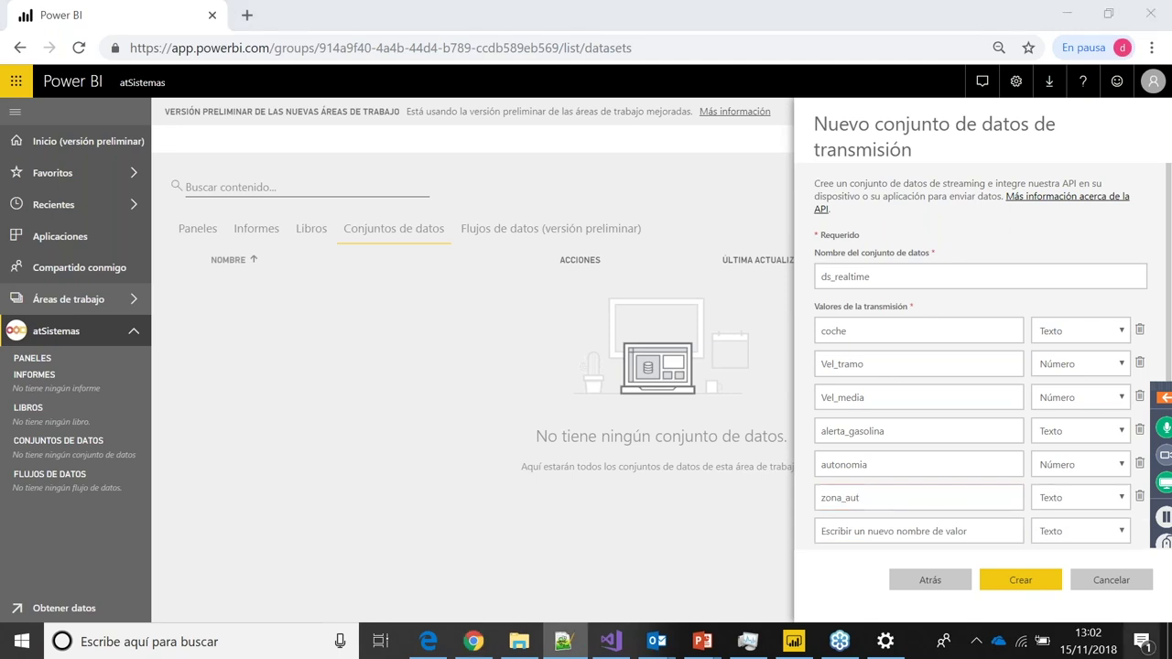
{"action": "left_click", "coordinate": [917, 523]}
{"action": "type", "text": "timestamp"}
{"action": "key", "text": "Tab"}
{"action": "key", "text": "d"}
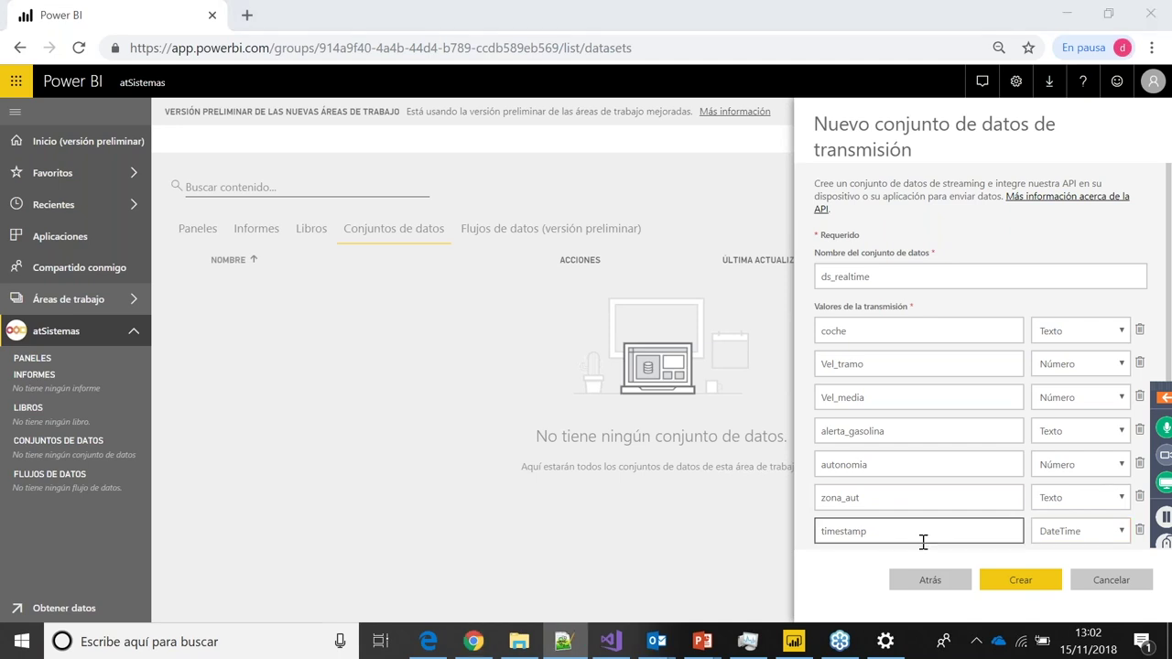
Add a stream value named lat of type Número
{"action": "scroll", "coordinate": [920, 542], "scroll_direction": "down", "scroll_amount": 3}
{"action": "left_click", "coordinate": [903, 351]}
{"action": "type", "text": "lat"}
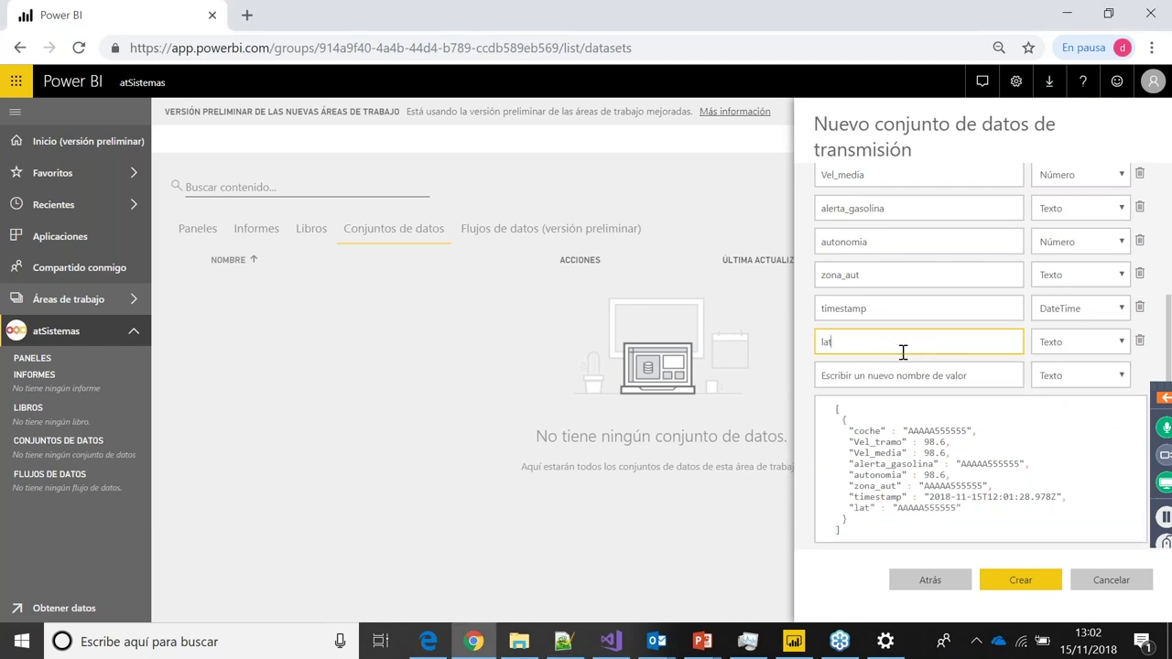
{"action": "key", "text": "Tab"}
{"action": "key", "text": "shift+Tab"}
{"action": "key", "text": "Down"}
{"action": "key", "text": "Tab"}
{"action": "key", "text": "Tab"}
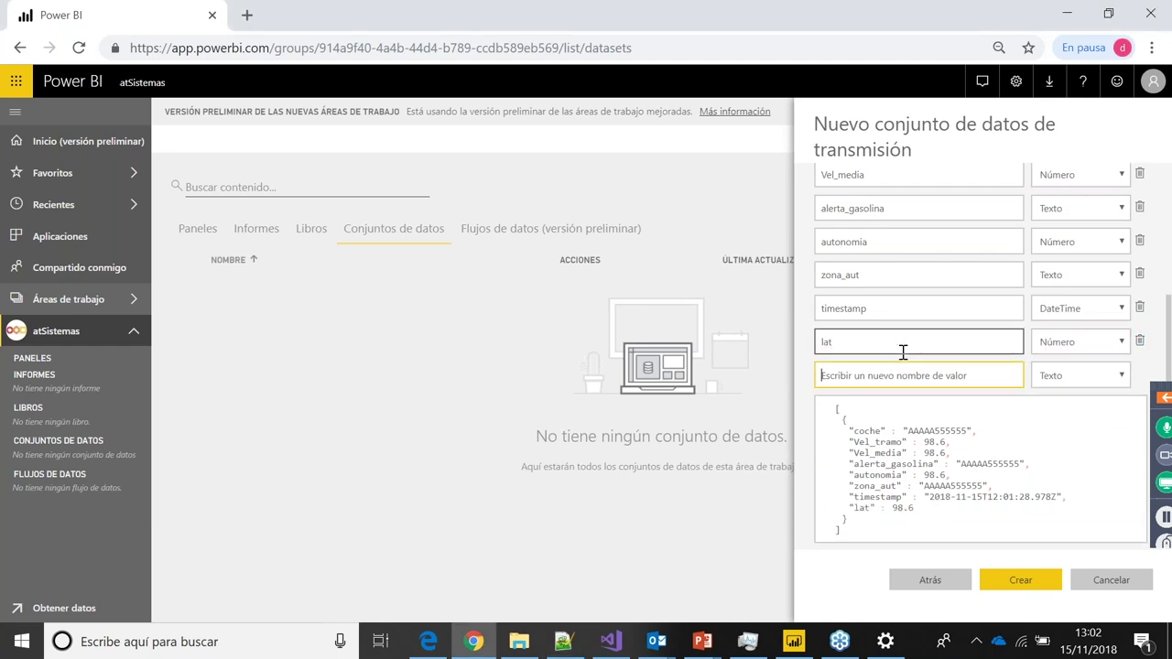
Add a stream value named lng of type Número
{"action": "type", "text": "lng"}
{"action": "key", "text": "Tab"}
{"action": "key", "text": "Down"}
{"action": "key", "text": "Tab"}
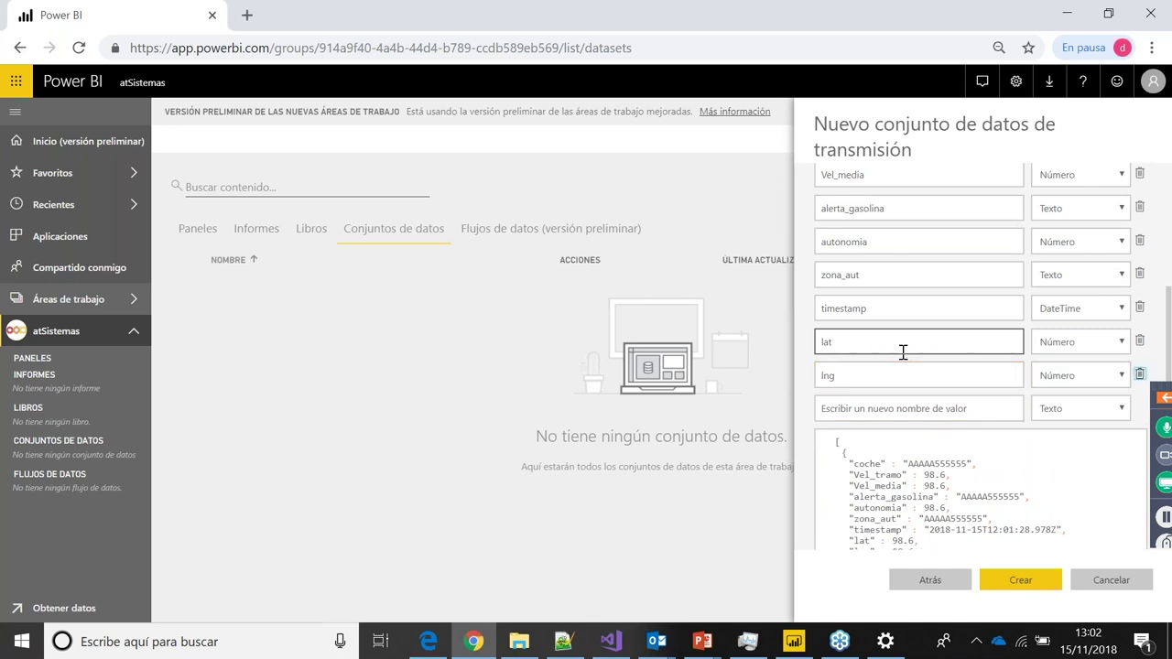
Add a stream value named idEstado of type Número
{"action": "key", "text": "Tab"}
{"action": "type", "text": "idEstado"}
{"action": "key", "text": "Tab"}
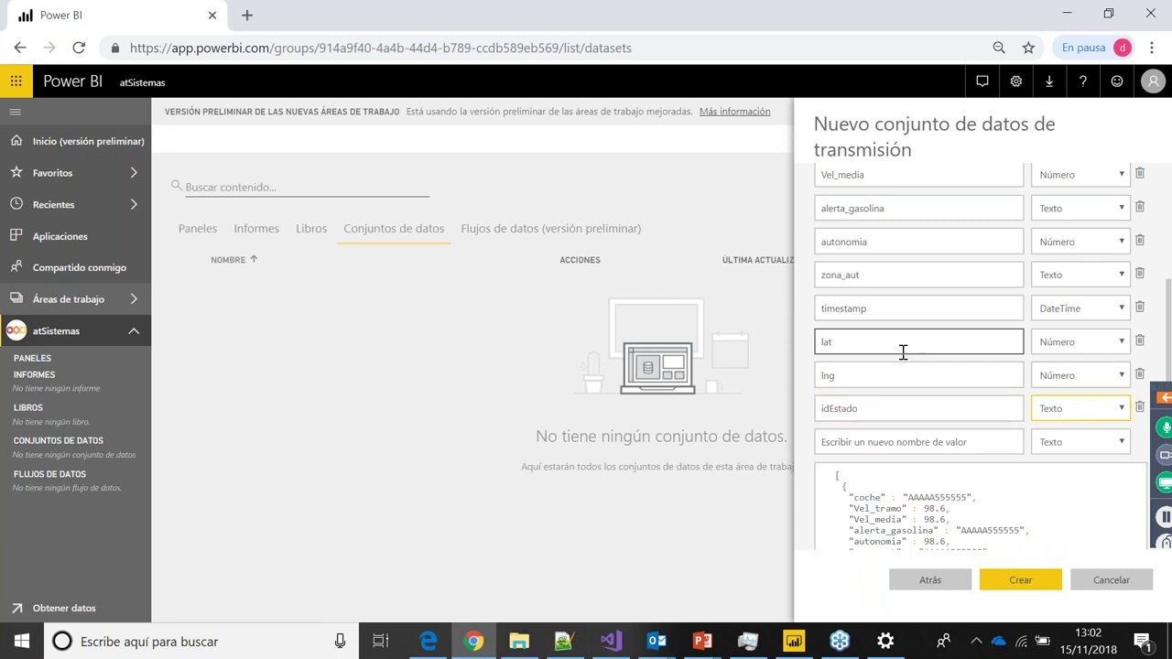
{"action": "left_click", "coordinate": [1055, 412]}
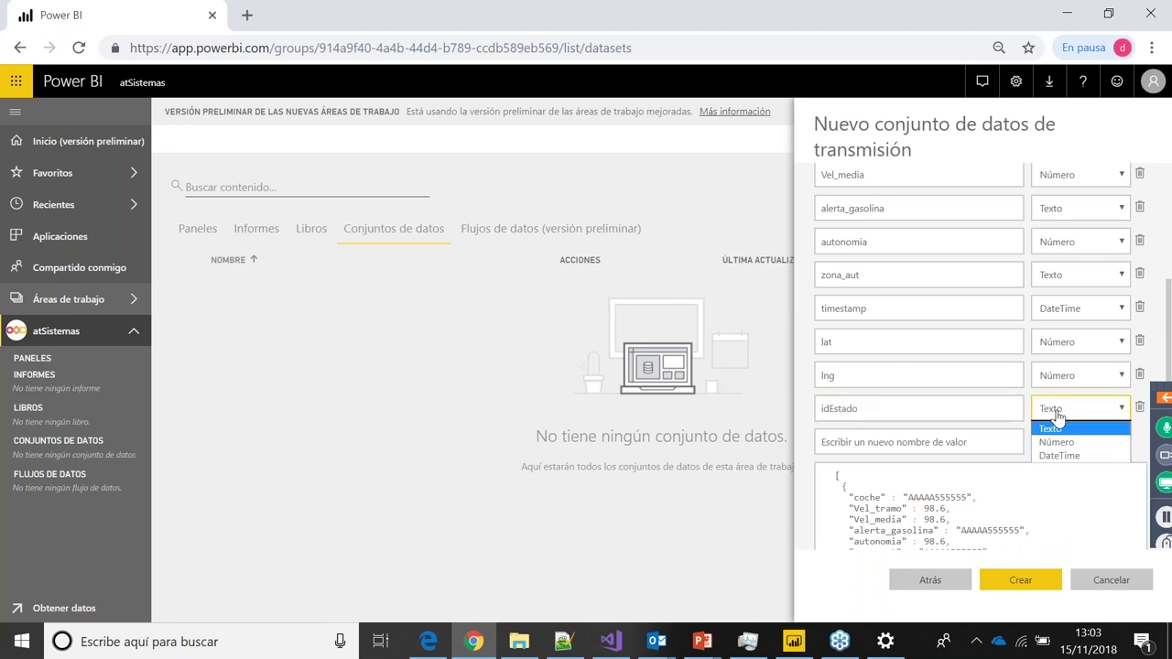
{"action": "left_click", "coordinate": [1058, 443]}
Add a stream value named id of type Número
{"action": "left_click", "coordinate": [967, 442]}
{"action": "type", "text": "ig"}
{"action": "key", "text": "BackSpace"}
{"action": "type", "text": "d"}
{"action": "left_click", "coordinate": [1055, 442]}
{"action": "left_click", "coordinate": [1049, 476]}
Add a stream value named inicio of type Texto
{"action": "left_click", "coordinate": [963, 477]}
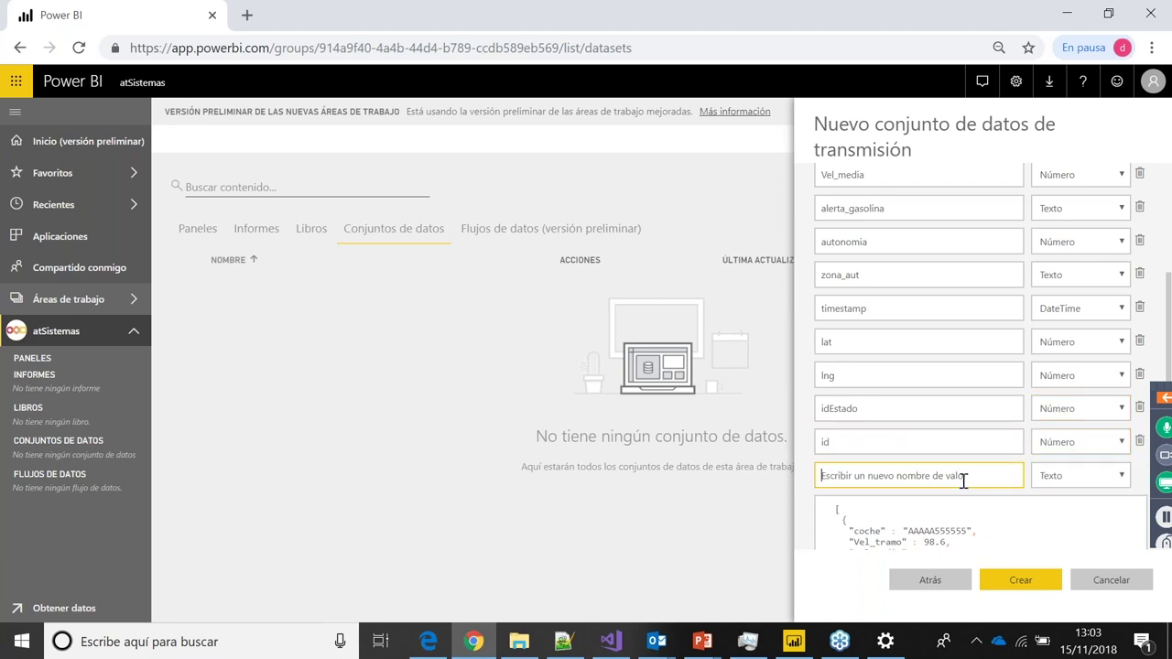
{"action": "type", "text": "inicio"}
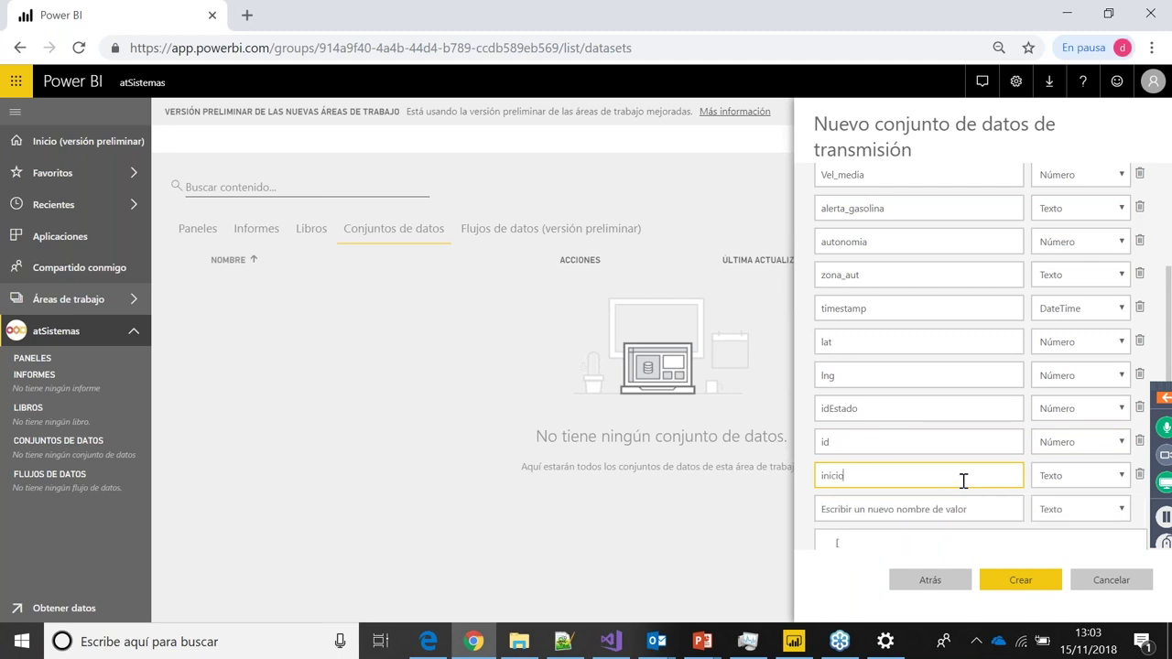
{"action": "key", "text": "Tab"}
{"action": "scroll", "coordinate": [969, 366], "scroll_direction": "down", "scroll_amount": 2}
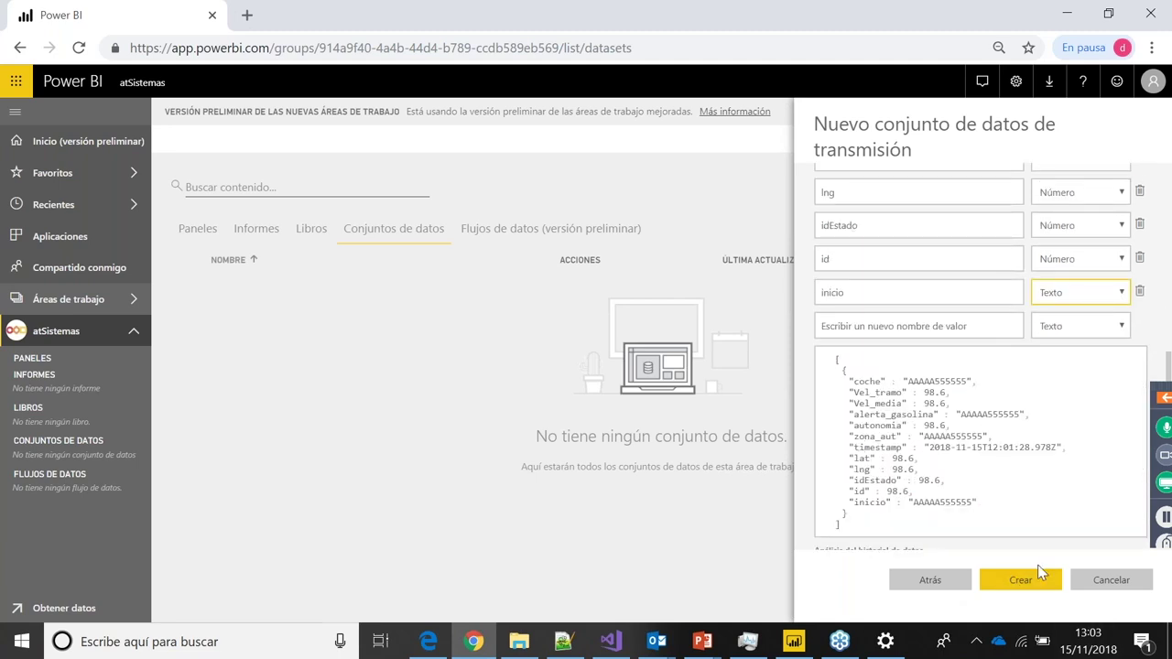
Turn on historical data analysis and create the ds_realtime dataset
{"action": "scroll", "coordinate": [976, 527], "scroll_direction": "down", "scroll_amount": 1}
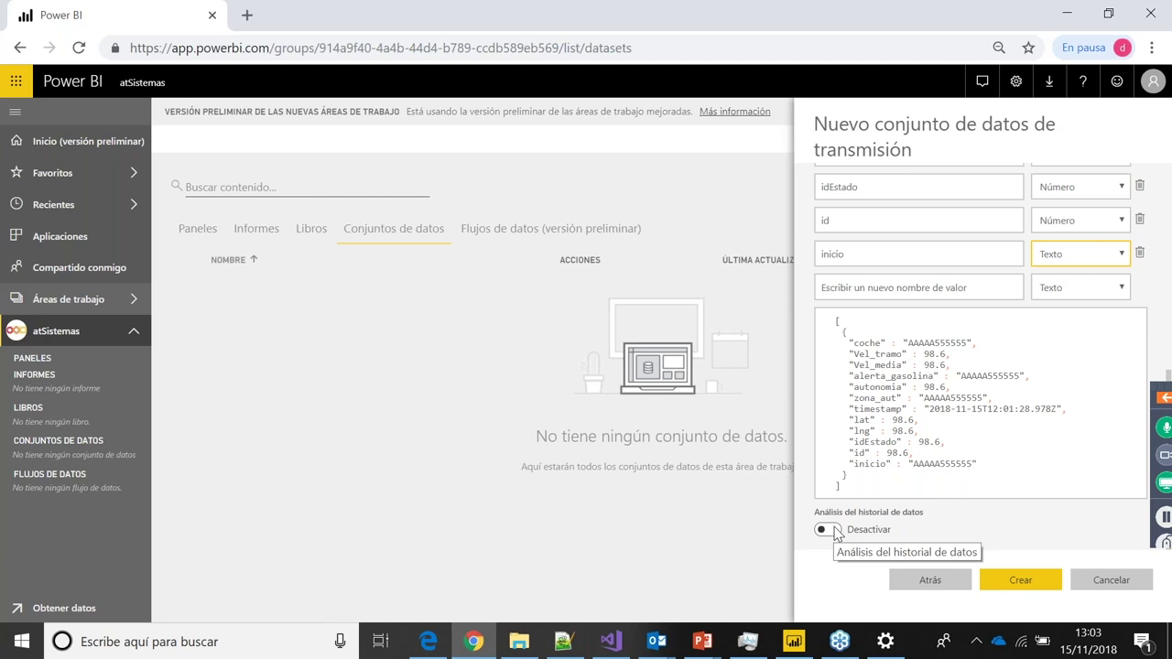
{"action": "left_click", "coordinate": [833, 531]}
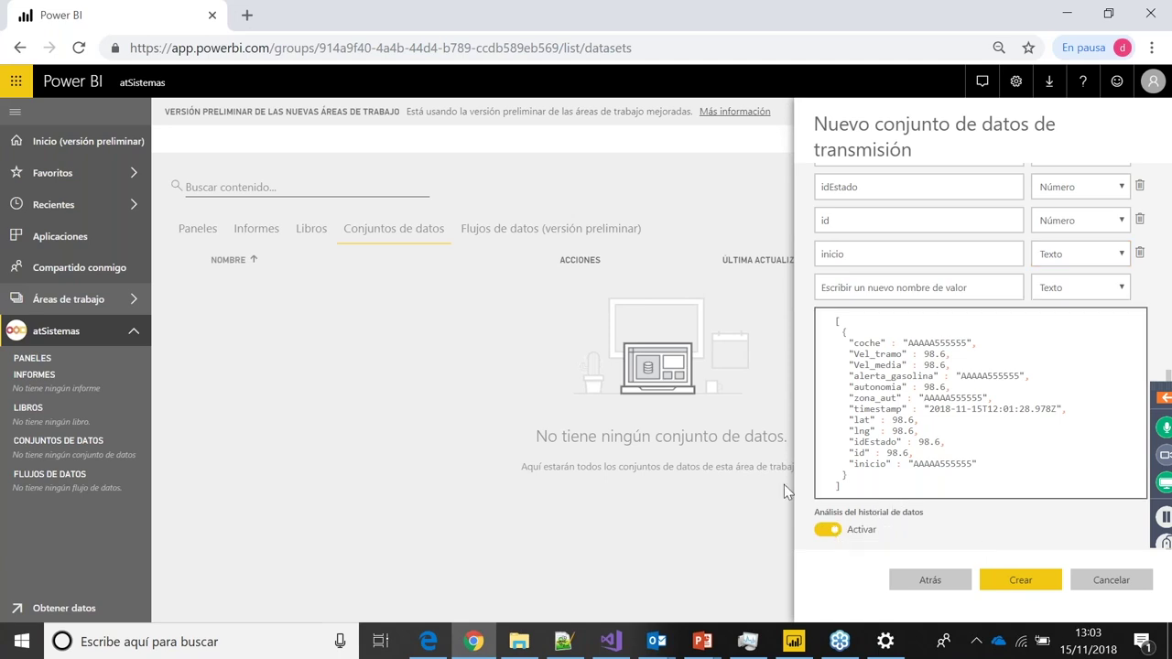
{"action": "left_click", "coordinate": [1007, 580]}
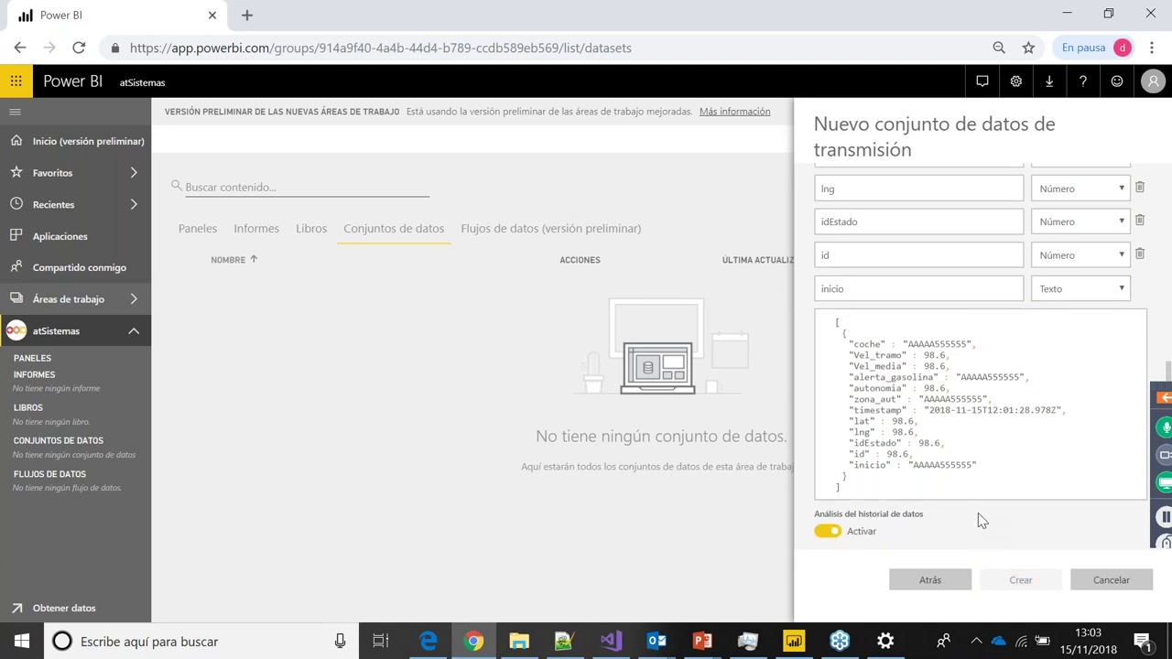
Copy the full push URL of the new ds_realtime dataset
{"action": "scroll", "coordinate": [979, 509], "scroll_direction": "up", "scroll_amount": 5}
{"action": "scroll", "coordinate": [979, 507], "scroll_direction": "down", "scroll_amount": 1}
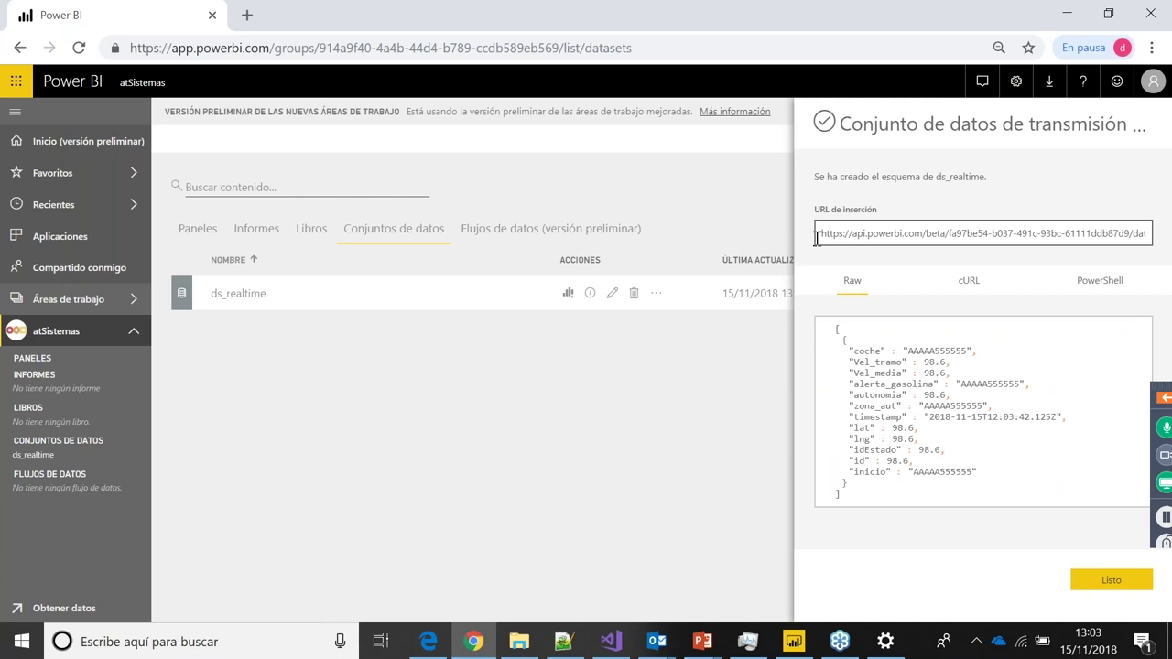
{"action": "left_click_drag", "start_coordinate": [818, 237], "coordinate": [1160, 234]}
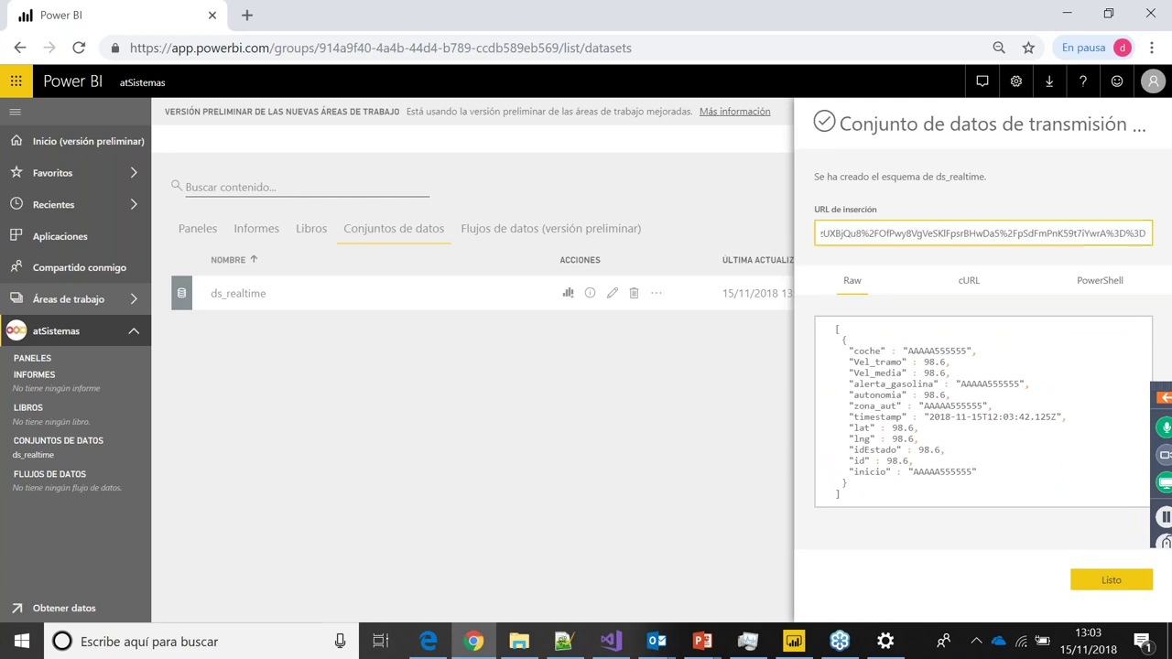
{"action": "triple_click", "coordinate": [1029, 233]}
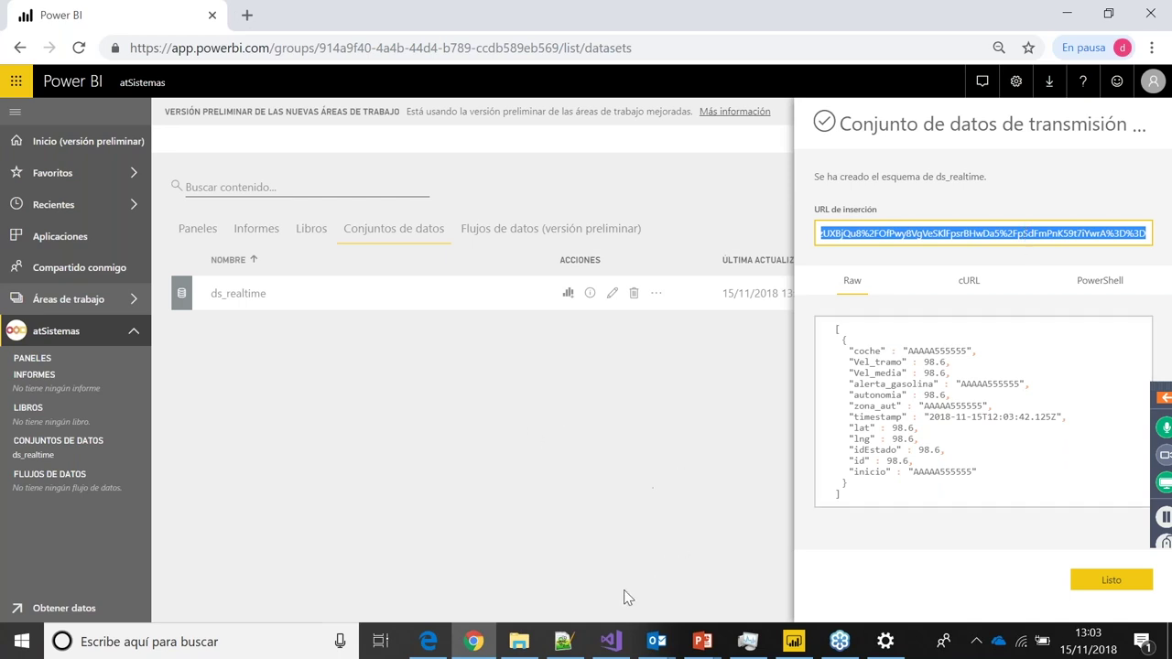
Switch to Visual Studio and replace the url key's value in App.config with the copied push URL, including its API key
{"action": "left_click", "coordinate": [628, 648]}
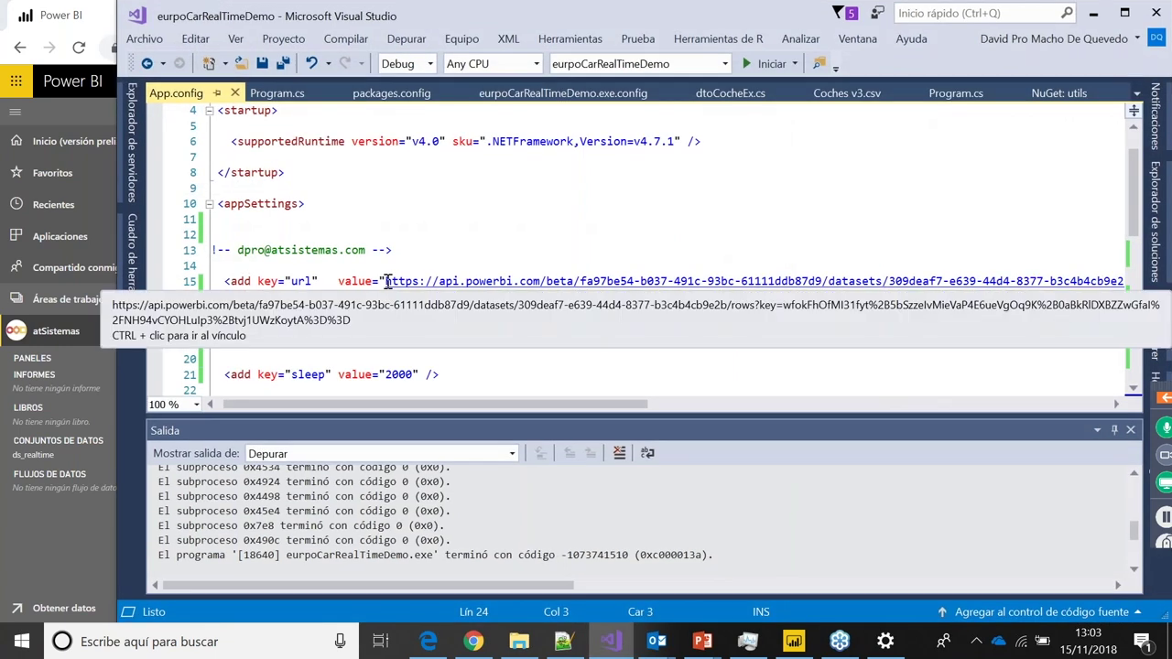
{"action": "left_click", "coordinate": [386, 281]}
{"action": "left_click_drag", "start_coordinate": [386, 281], "coordinate": [1134, 287]}
{"action": "key", "text": "Delete"}
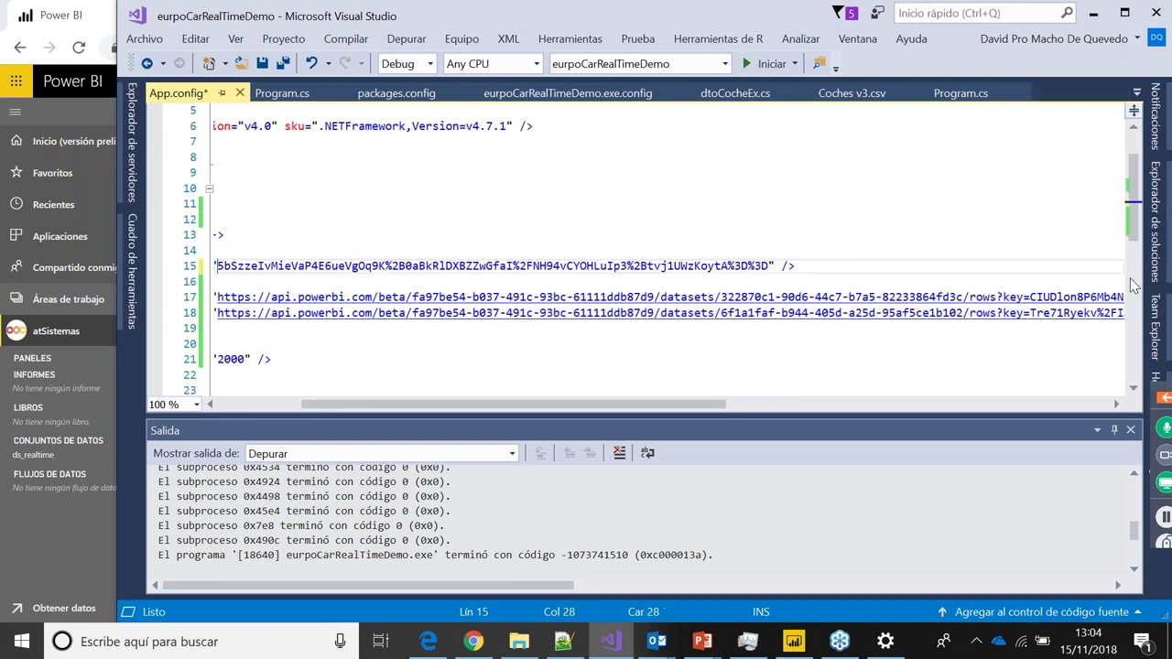
{"action": "key", "text": "shift+Right"}
{"action": "key", "text": "shift+Right"}
{"action": "key", "text": "shift+Right"}
{"action": "key", "text": "shift+Right"}
{"action": "key", "text": "shift+Right"}
{"action": "key", "text": "shift+Right"}
{"action": "key", "text": "shift+Right"}
{"action": "key", "text": "shift+Right"}
{"action": "key", "text": "shift+Right"}
{"action": "key", "text": "shift+Right"}
{"action": "key", "text": "shift+Right"}
{"action": "key", "text": "shift+Right"}
{"action": "key", "text": "shift+Right"}
{"action": "key", "text": "shift+Right"}
{"action": "key", "text": "shift+Right"}
{"action": "key", "text": "shift+Right"}
{"action": "key", "text": "shift+Right"}
{"action": "key", "text": "shift+Right"}
{"action": "key", "text": "shift+Right"}
{"action": "key", "text": "shift+Right"}
{"action": "key", "text": "shift+Right"}
{"action": "key", "text": "shift+Right"}
{"action": "key", "text": "shift+Right"}
{"action": "key", "text": "shift+Right"}
{"action": "key", "text": "shift+Right"}
{"action": "key", "text": "shift+Right"}
{"action": "key", "text": "shift+Right"}
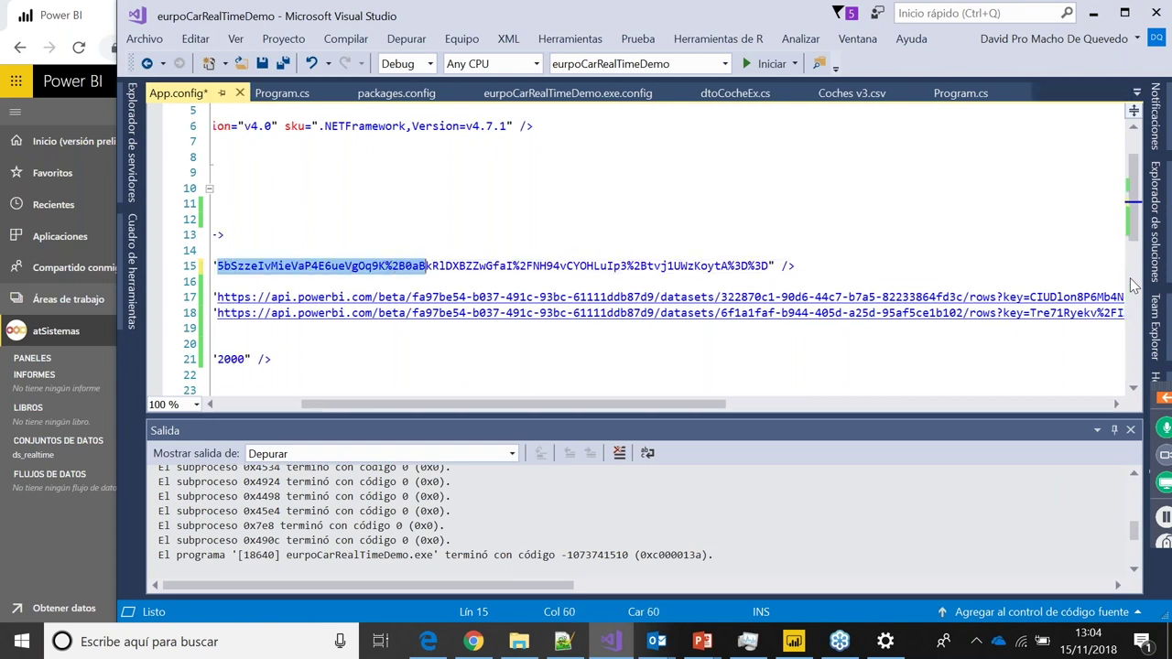
{"action": "key", "text": "shift+Right"}
{"action": "key", "text": "shift+Right"}
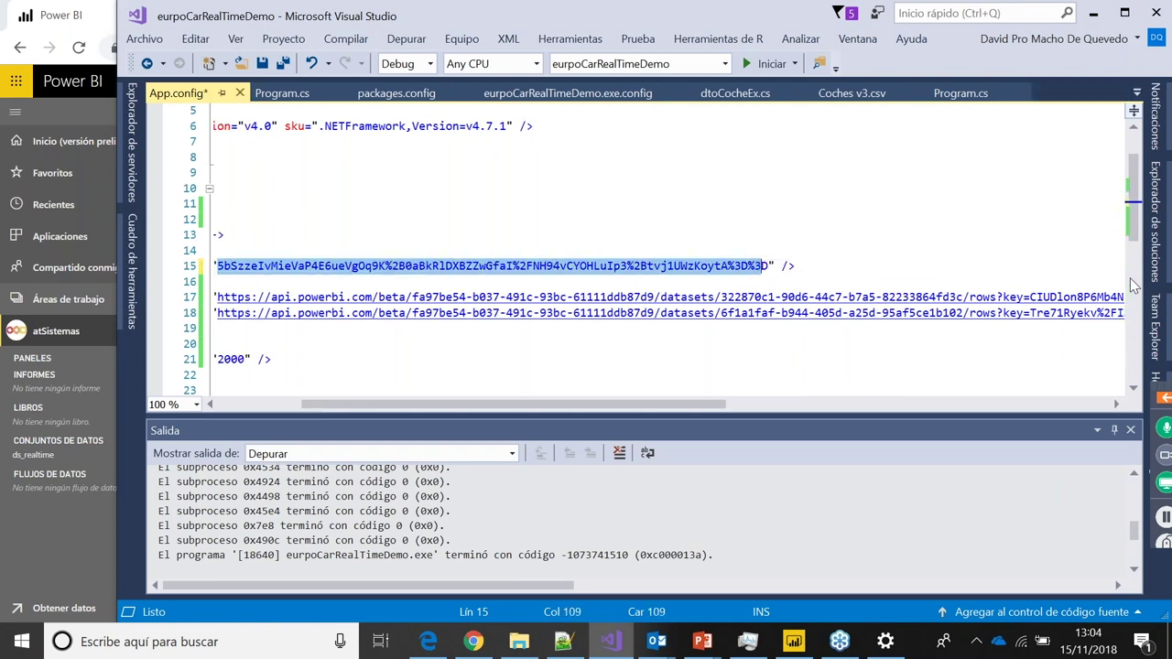
{"action": "key", "text": "ctrl+v"}
Save App.config and start the eurpoCarRealTimeDemo program
{"action": "key", "text": "Up"}
{"action": "key", "text": "End"}
{"action": "key", "text": "ctrl+s"}
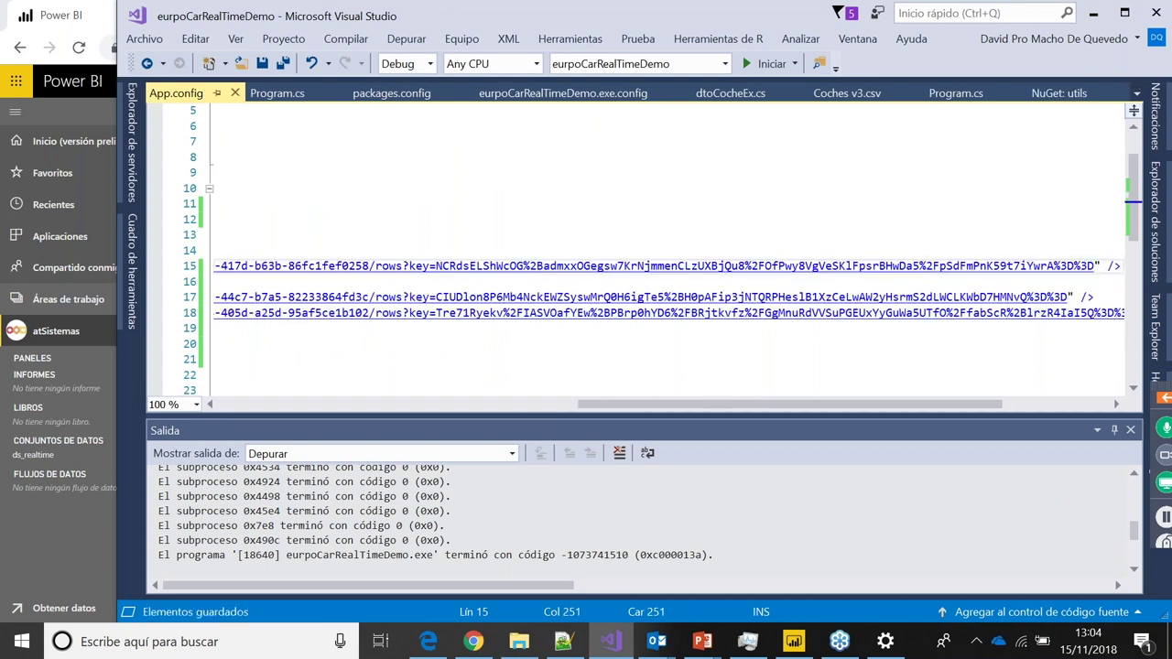
{"action": "left_click", "coordinate": [764, 66]}
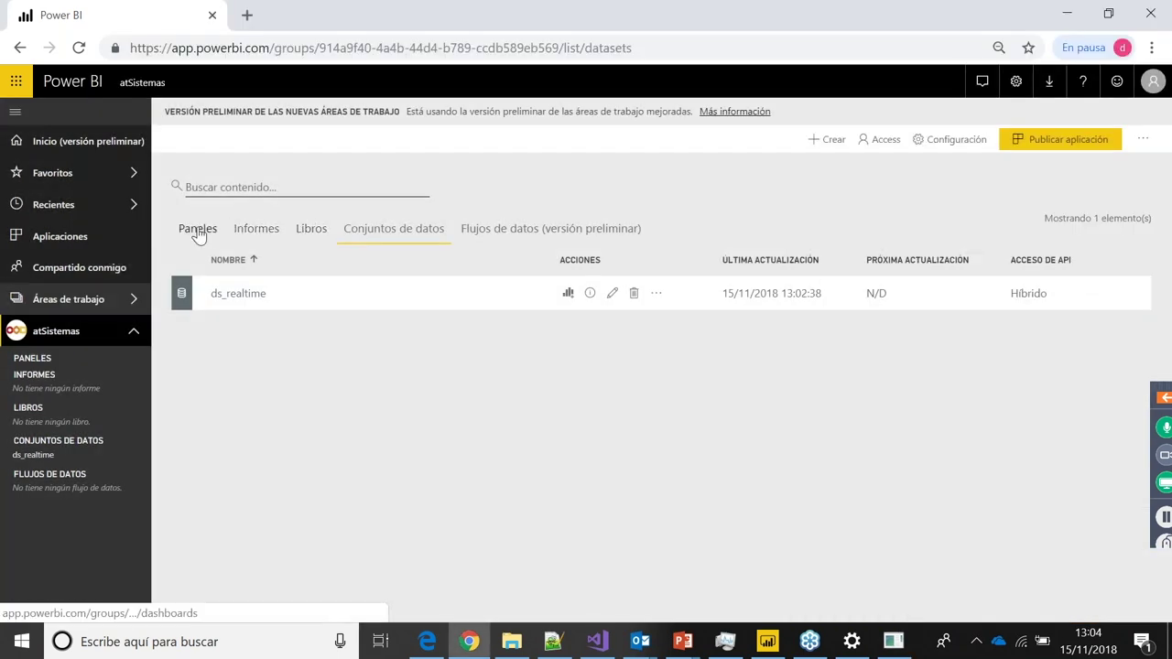
Create a dashboard named panel_rt in the atSistemas workspace in Power BI
{"action": "left_click", "coordinate": [199, 235]}
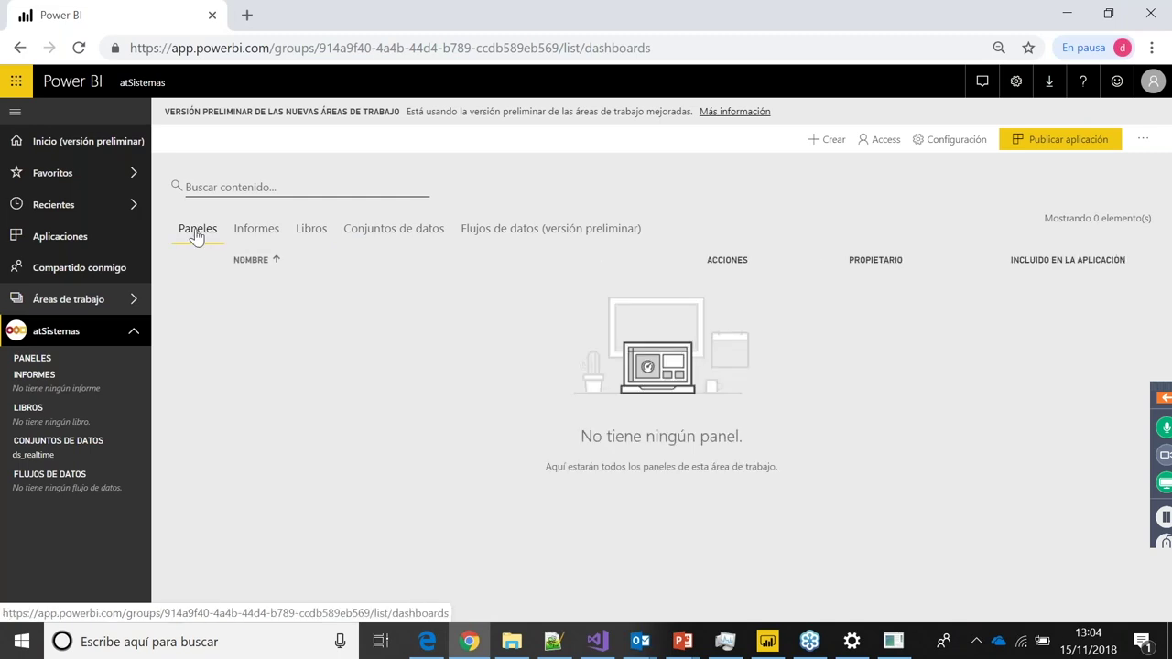
{"action": "left_click", "coordinate": [832, 139]}
{"action": "left_click", "coordinate": [835, 170]}
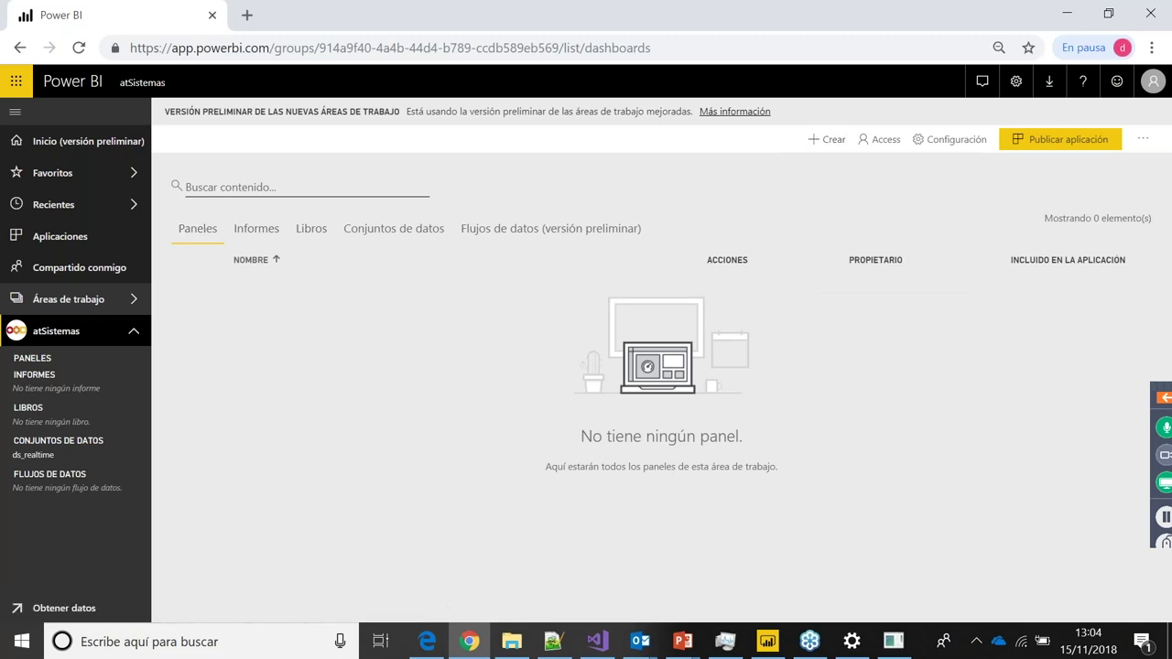
{"action": "type", "text": "p"}
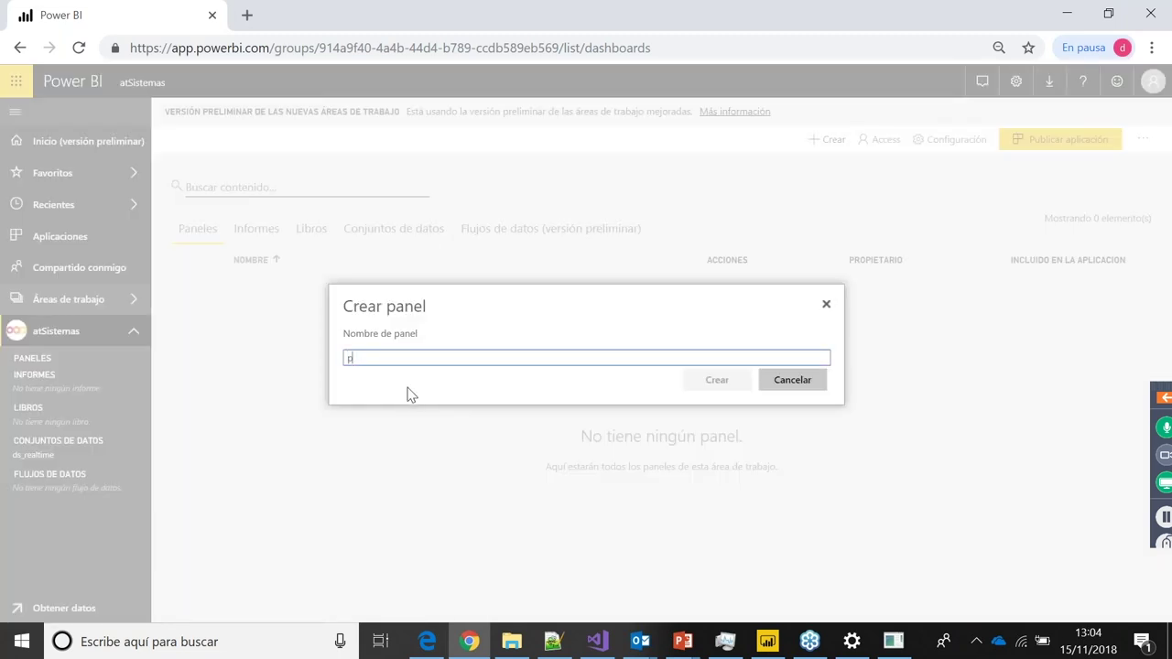
{"action": "type", "text": "en"}
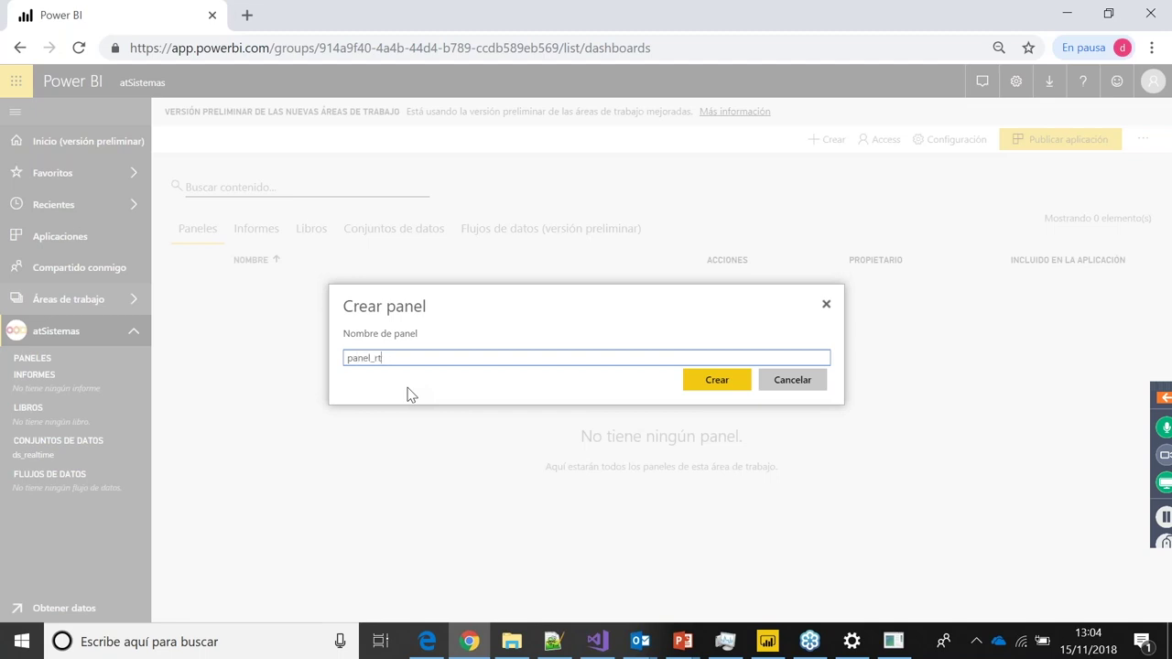
{"action": "left_click", "coordinate": [717, 383]}
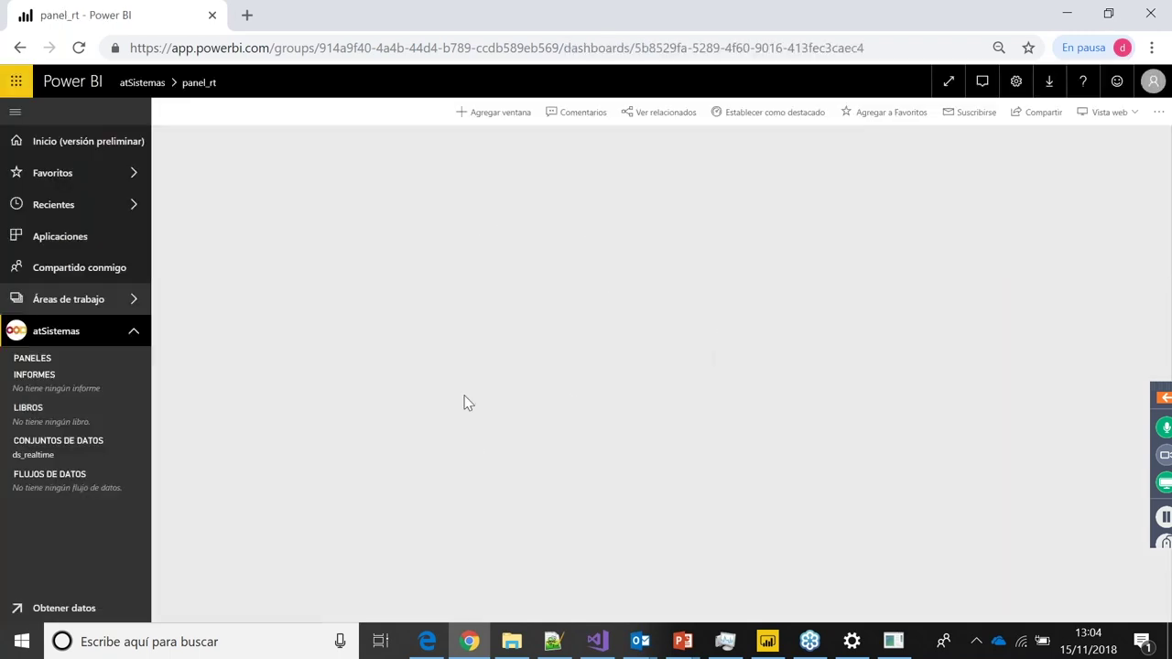
Add a custom streaming data tile to panel_rt that uses the ds_realtime dataset
{"action": "left_click", "coordinate": [504, 112]}
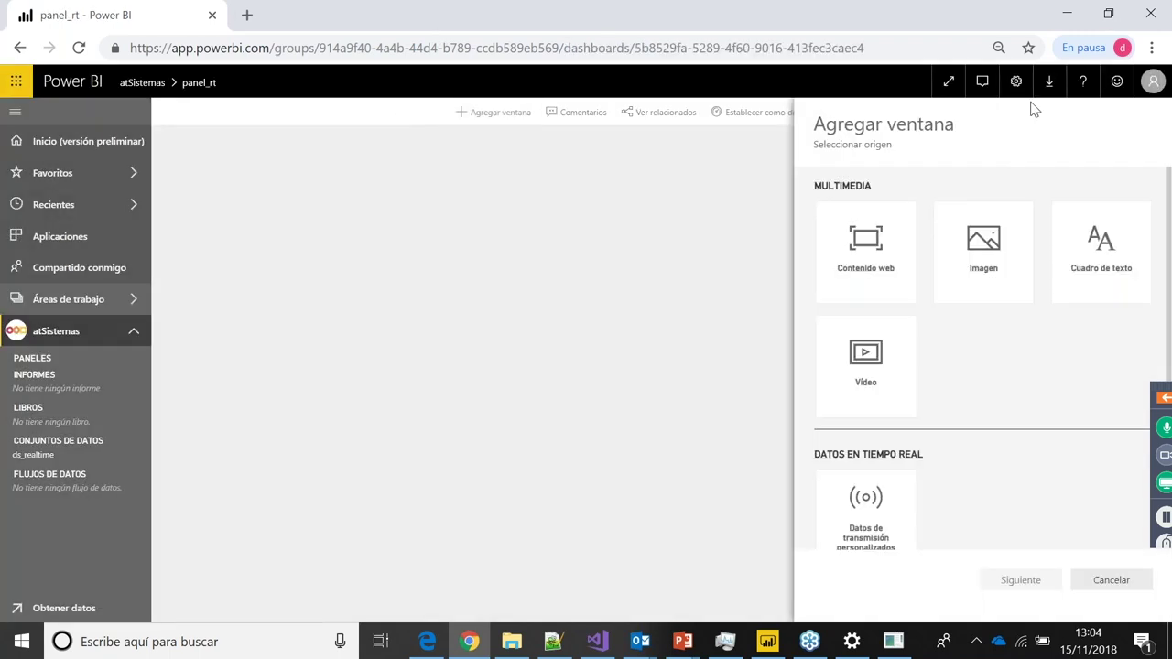
{"action": "left_click", "coordinate": [881, 509]}
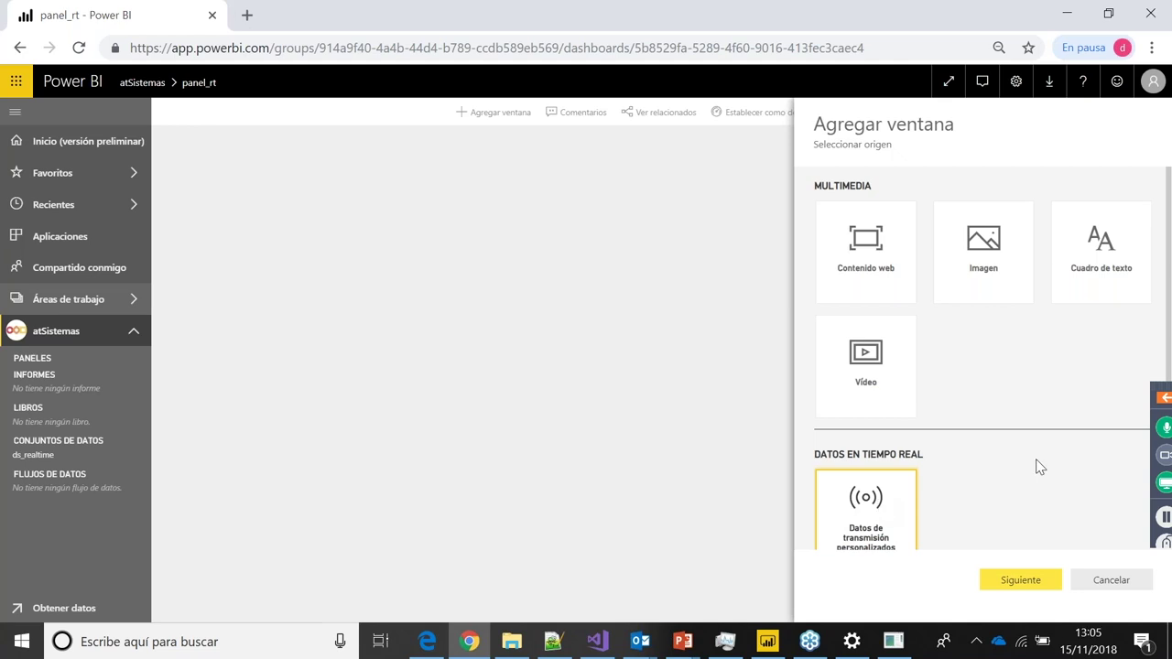
{"action": "scroll", "coordinate": [987, 524], "scroll_direction": "down", "scroll_amount": 1}
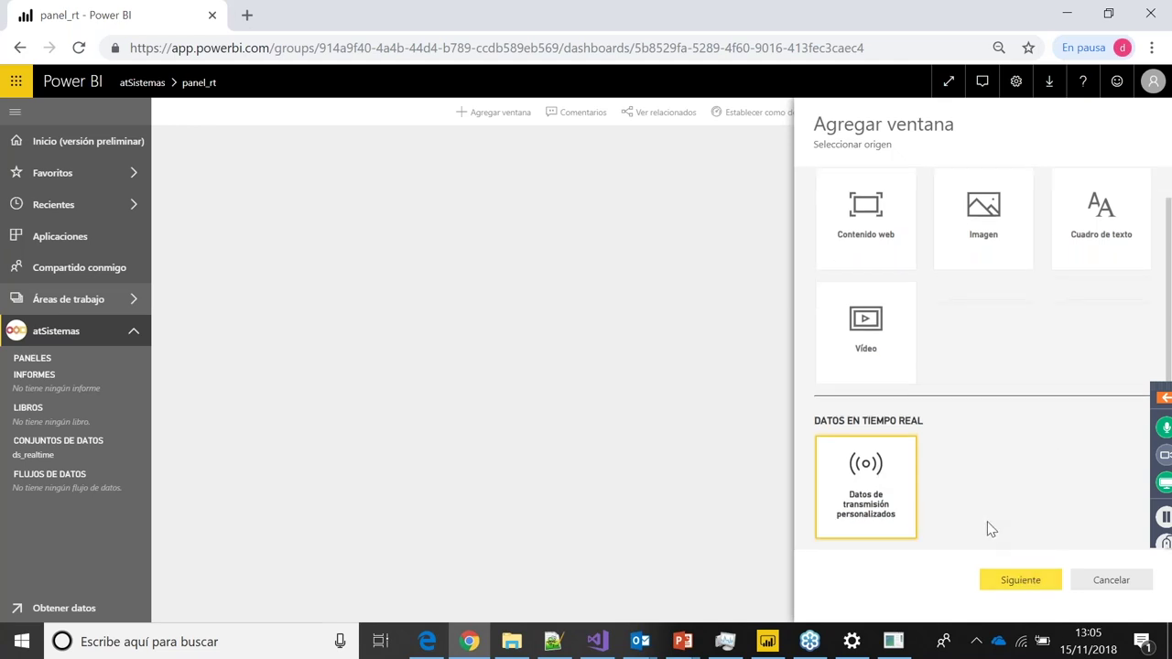
{"action": "left_click", "coordinate": [1019, 581]}
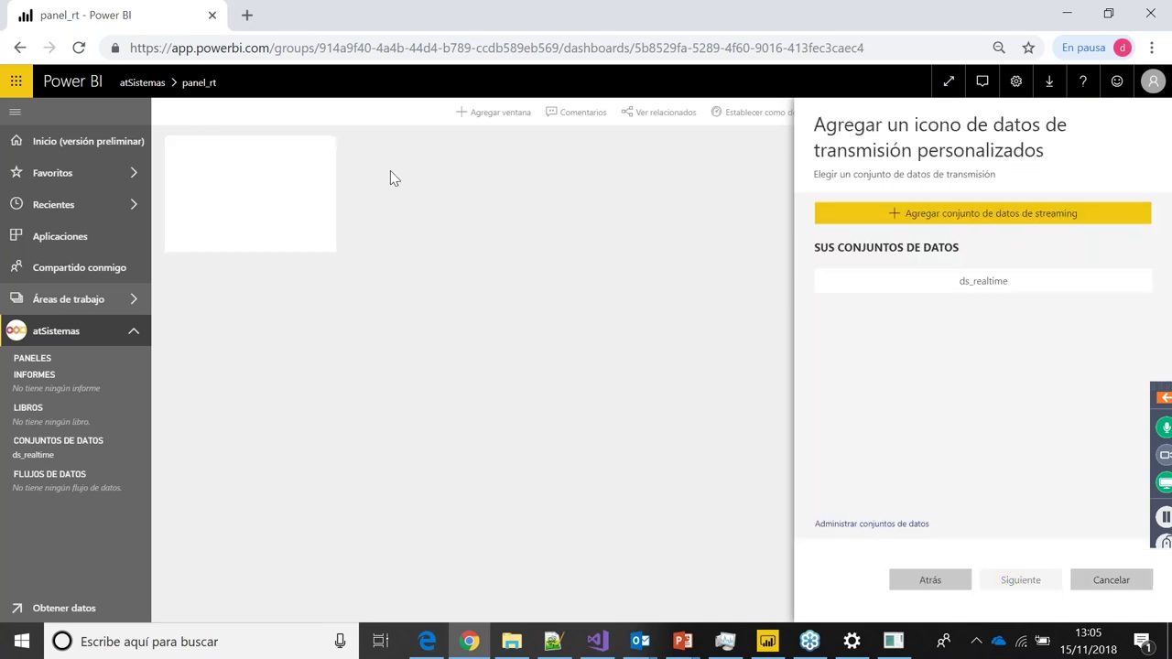
{"action": "left_click", "coordinate": [975, 290]}
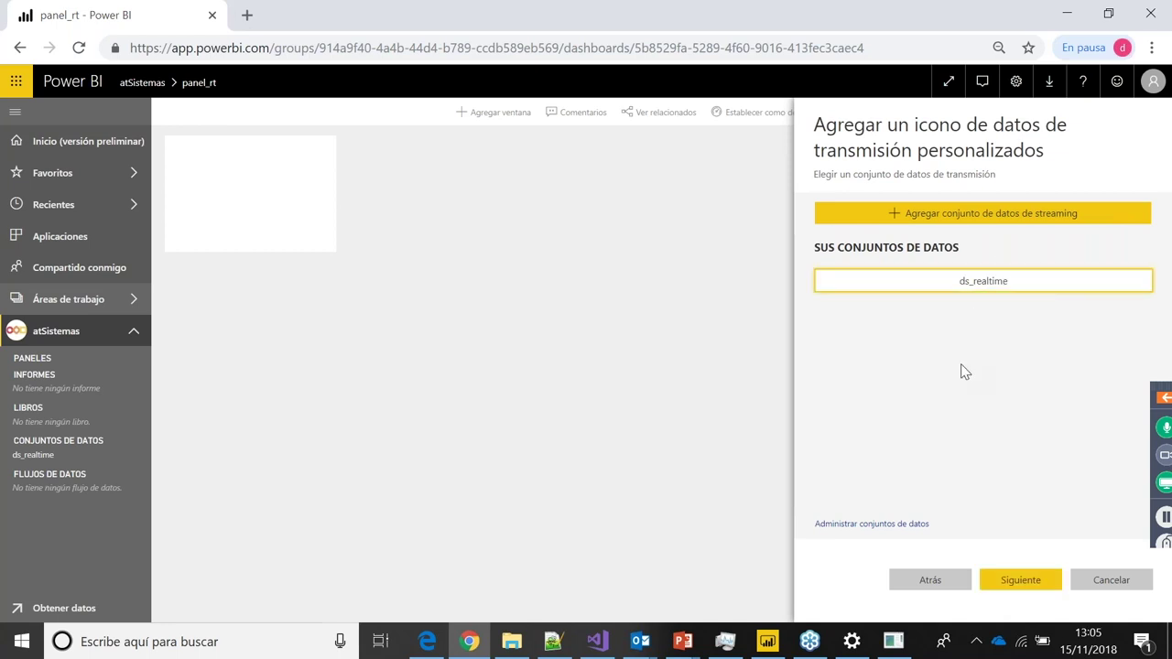
{"action": "left_click", "coordinate": [1029, 583]}
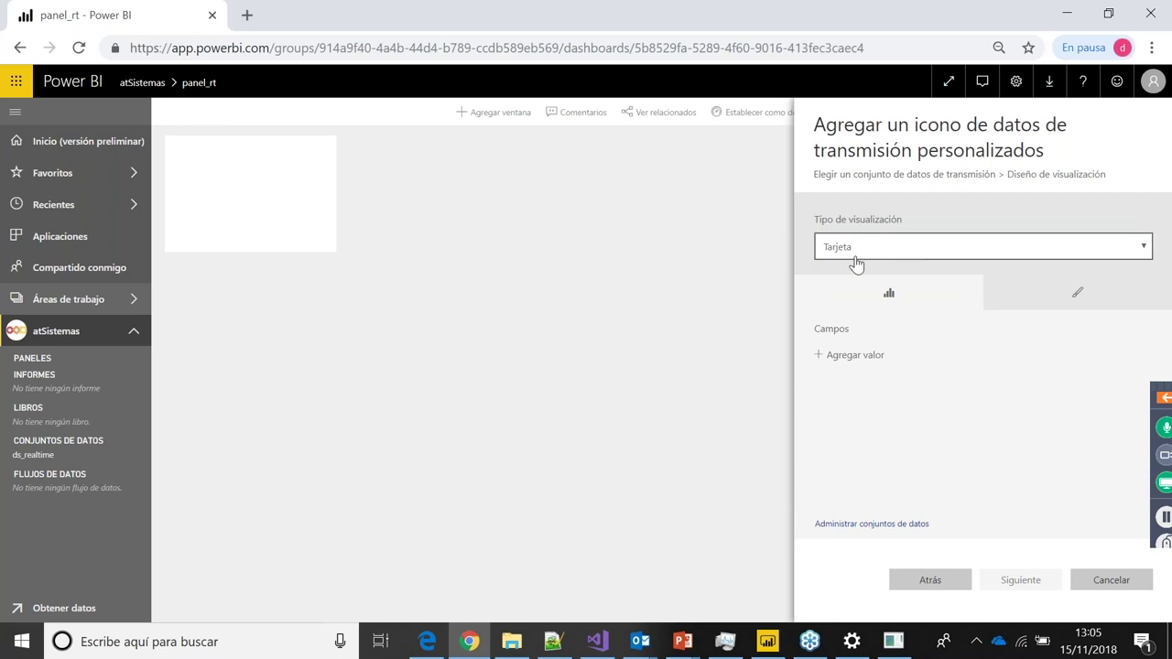
Make the tile a line chart (Gráfico de líneas) with timestamp as its axis
{"action": "left_click", "coordinate": [1100, 255]}
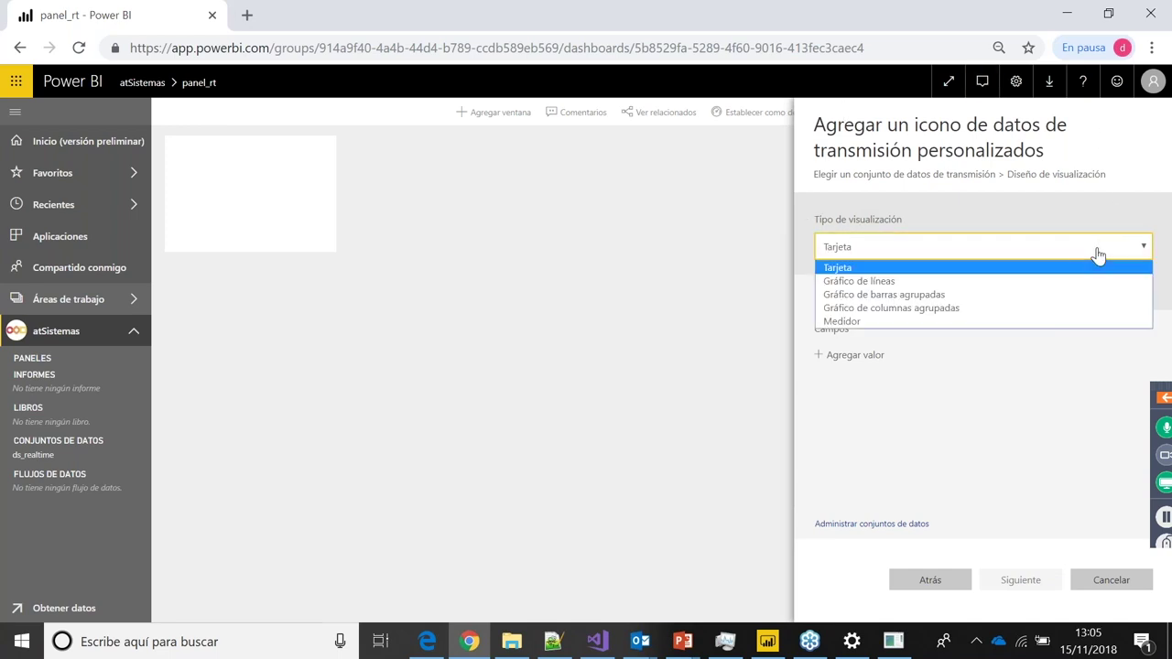
{"action": "left_click", "coordinate": [1055, 285]}
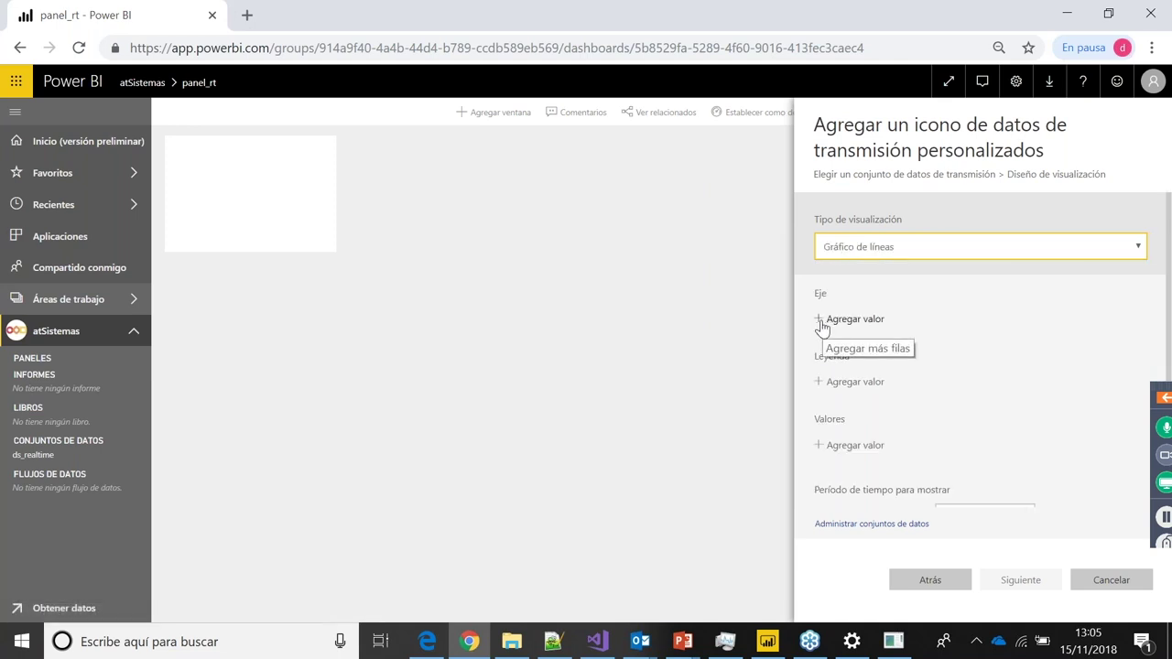
{"action": "left_click", "coordinate": [821, 320]}
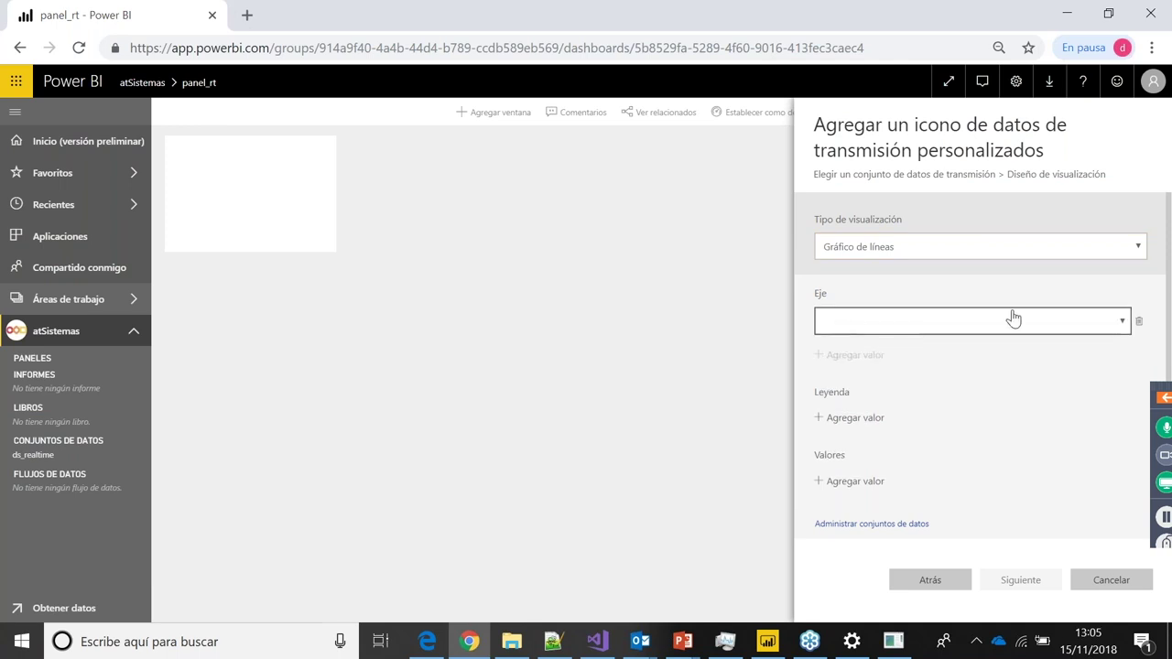
{"action": "left_click", "coordinate": [1121, 323]}
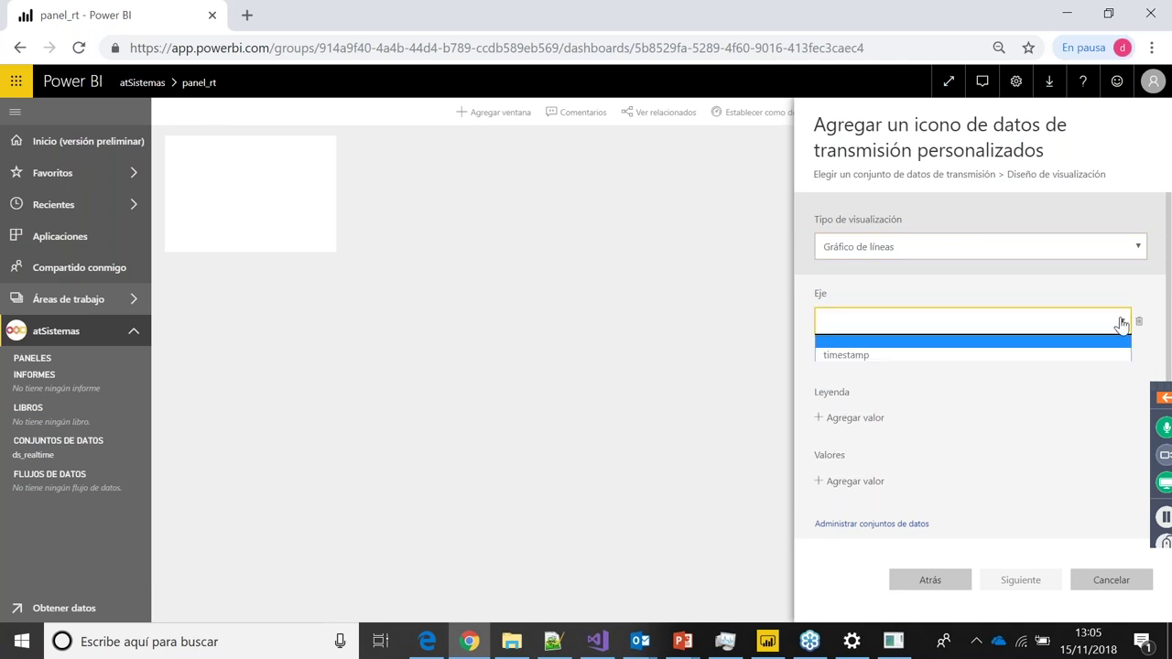
{"action": "left_click", "coordinate": [867, 357]}
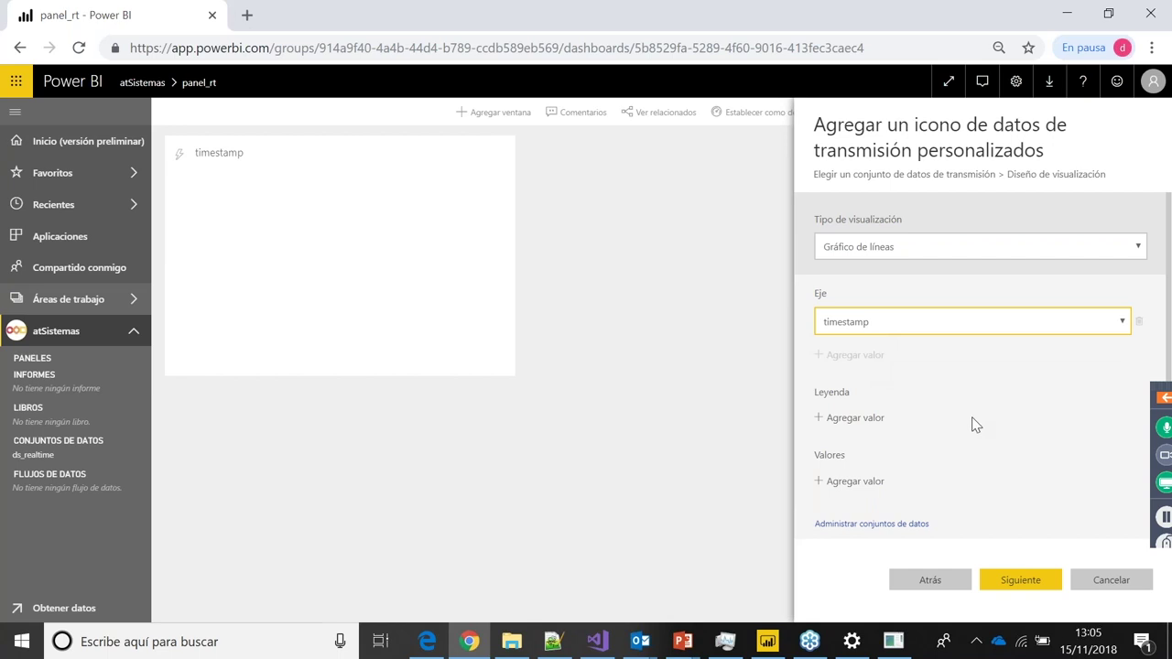
Set the line chart's legend to coche and its values to Vel_tramo, and continue to the tile details
{"action": "left_click", "coordinate": [818, 420]}
{"action": "left_click", "coordinate": [881, 431]}
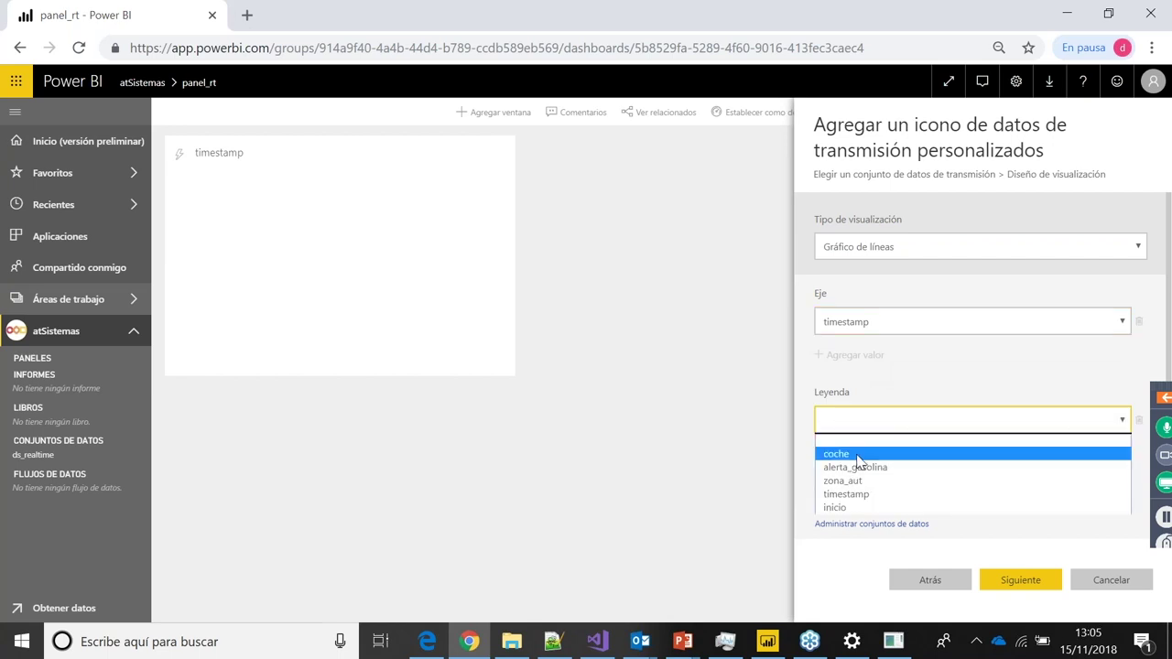
{"action": "left_click", "coordinate": [857, 455]}
{"action": "scroll", "coordinate": [838, 495], "scroll_direction": "down", "scroll_amount": 2}
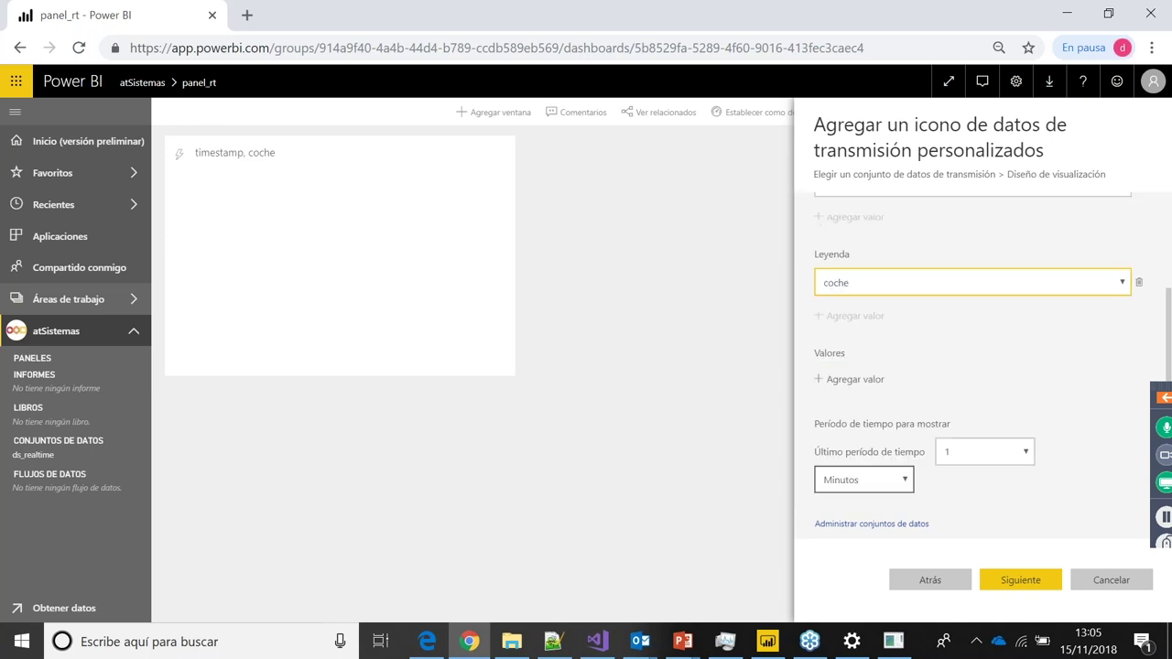
{"action": "left_click", "coordinate": [825, 385]}
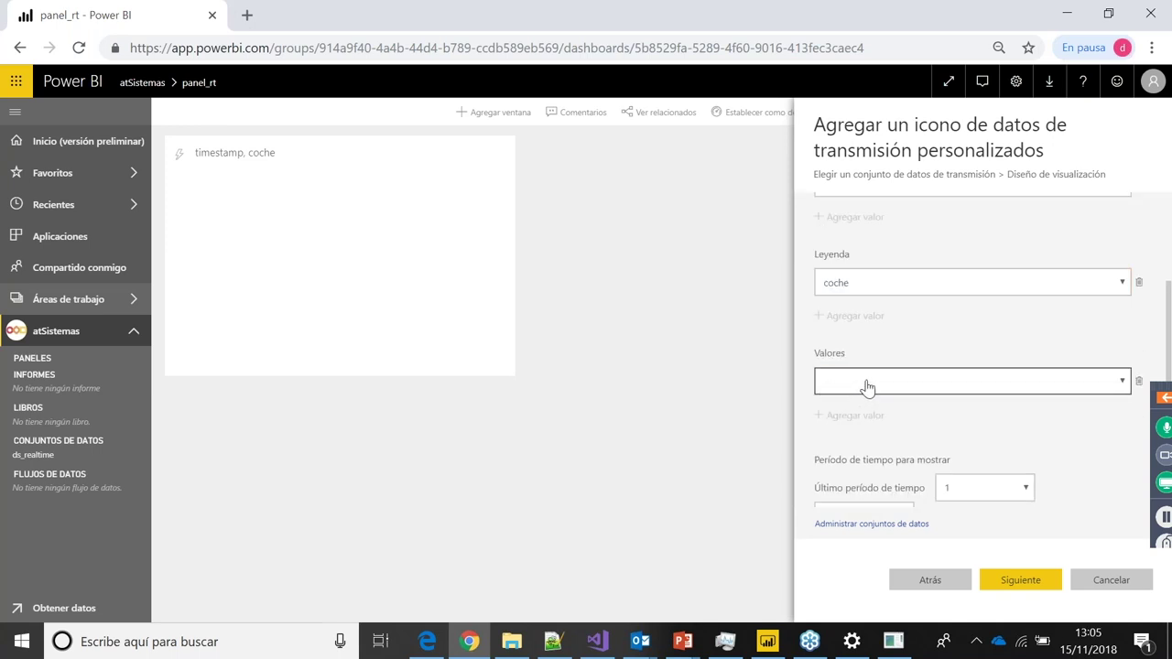
{"action": "left_click", "coordinate": [868, 386]}
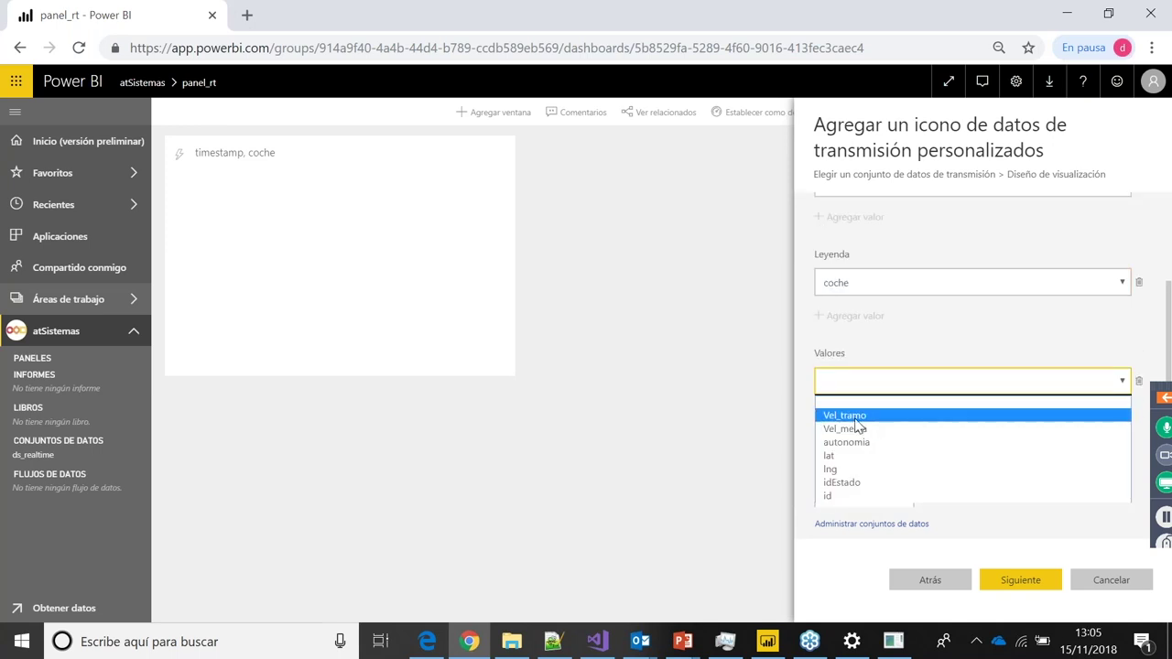
{"action": "left_click", "coordinate": [856, 417]}
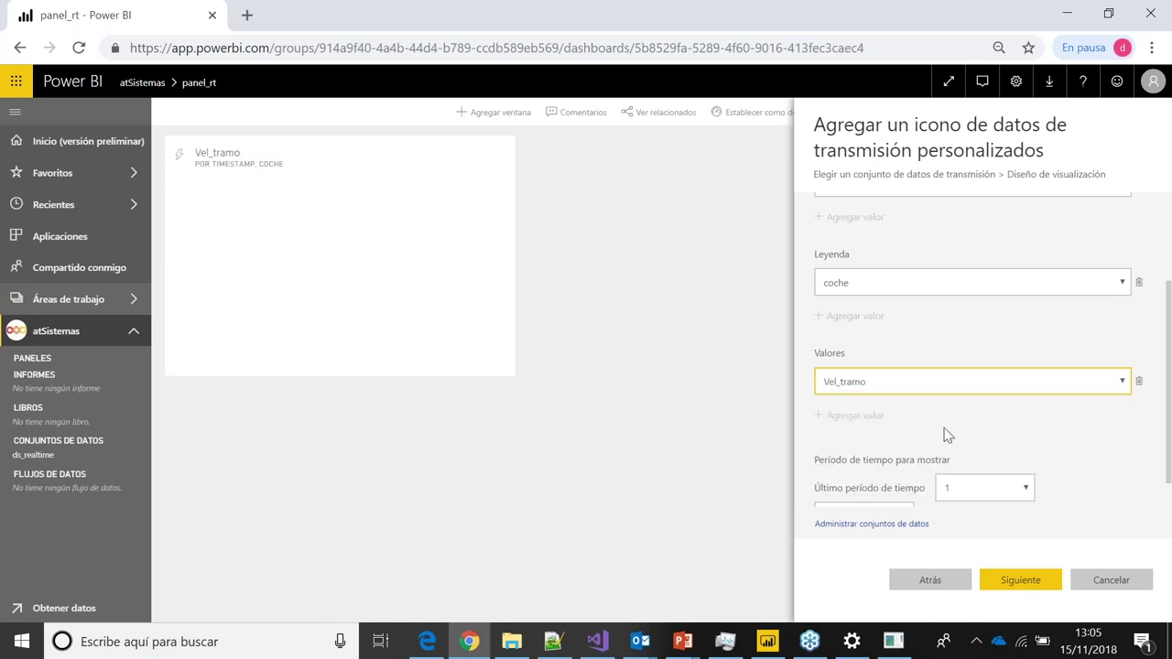
{"action": "scroll", "coordinate": [947, 434], "scroll_direction": "down", "scroll_amount": 1}
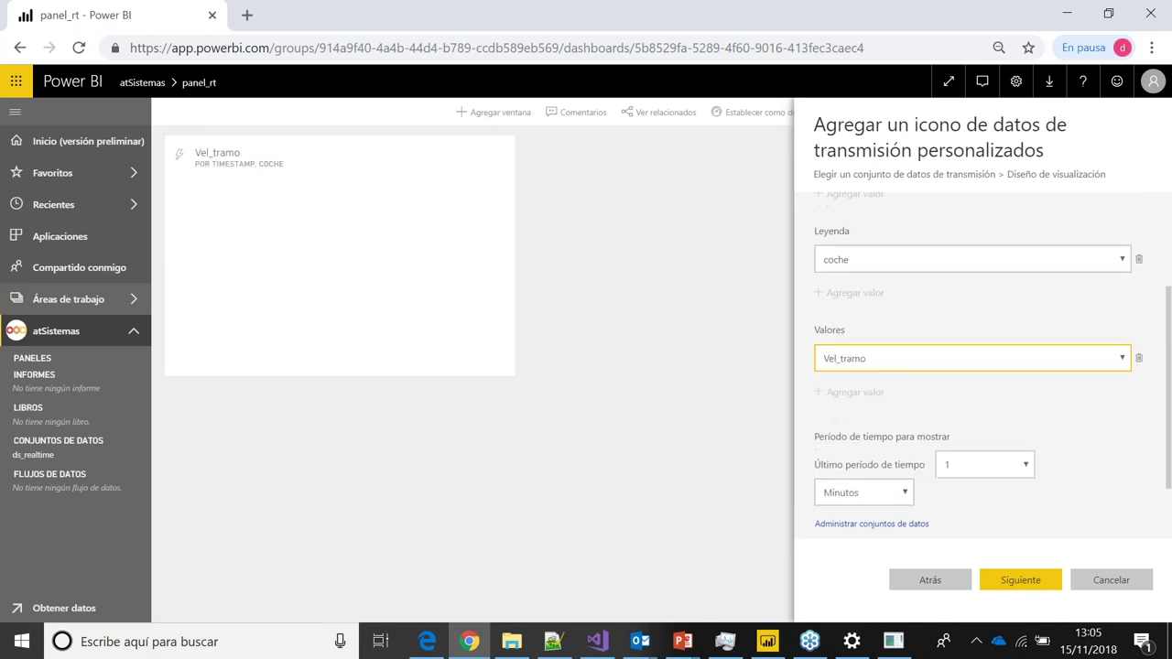
{"action": "left_click", "coordinate": [1021, 577]}
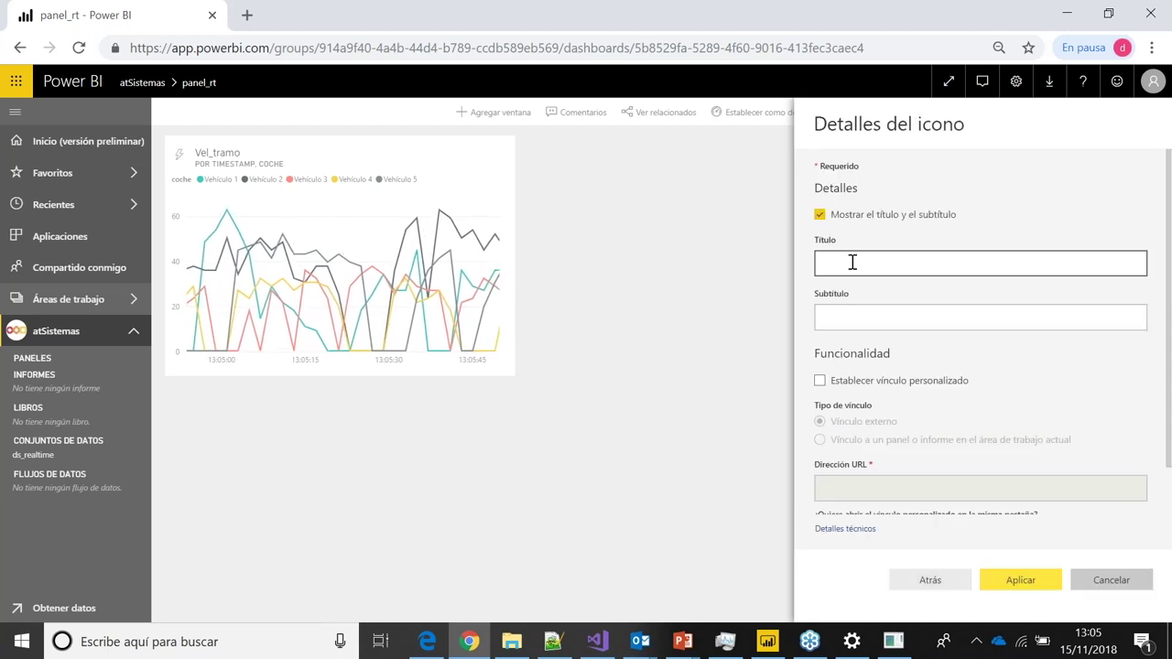
Title the tile Velocidad coche 1 and apply it to the dashboard
{"action": "left_click", "coordinate": [852, 263]}
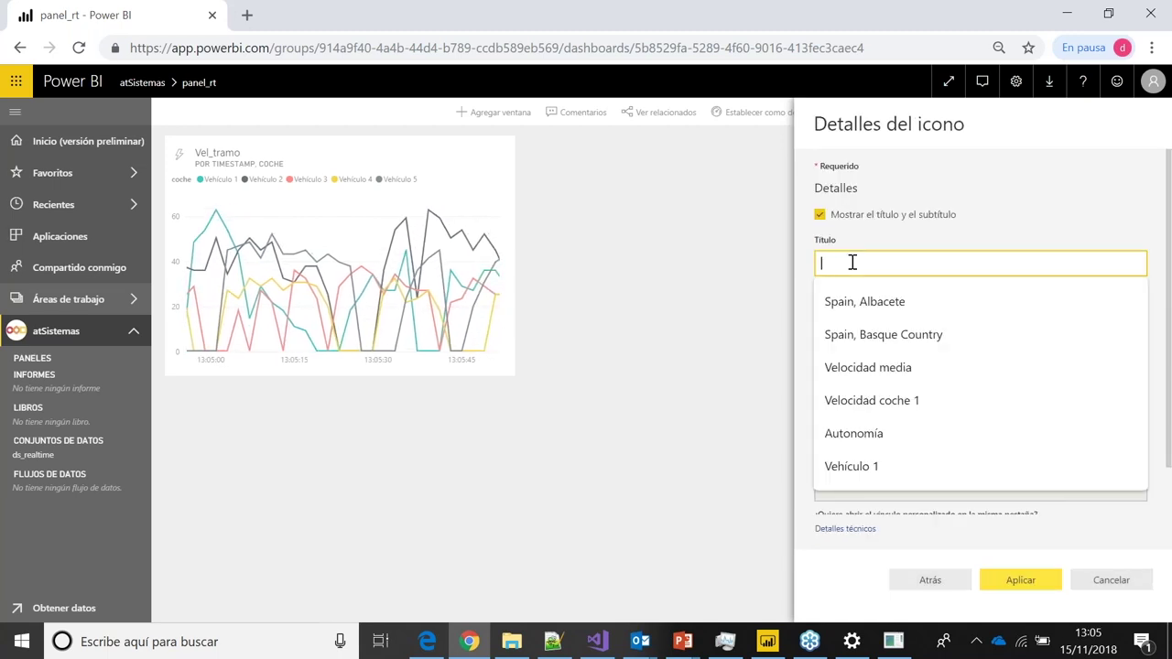
{"action": "left_click", "coordinate": [890, 408]}
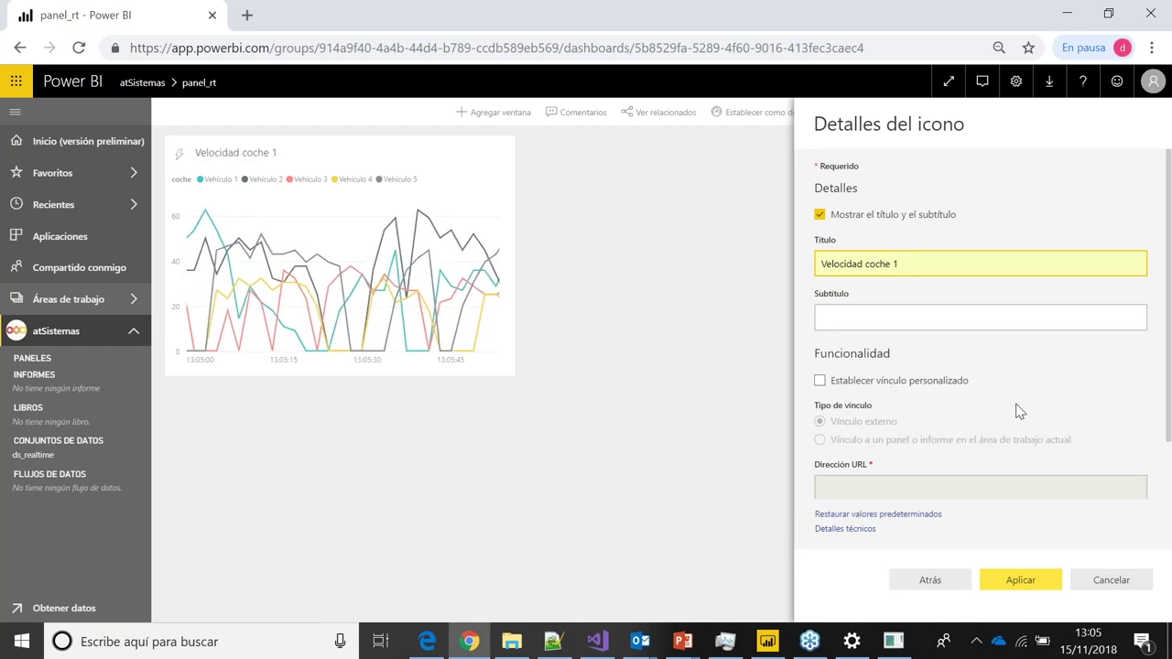
{"action": "left_click", "coordinate": [1017, 583]}
{"action": "left_click", "coordinate": [1021, 581]}
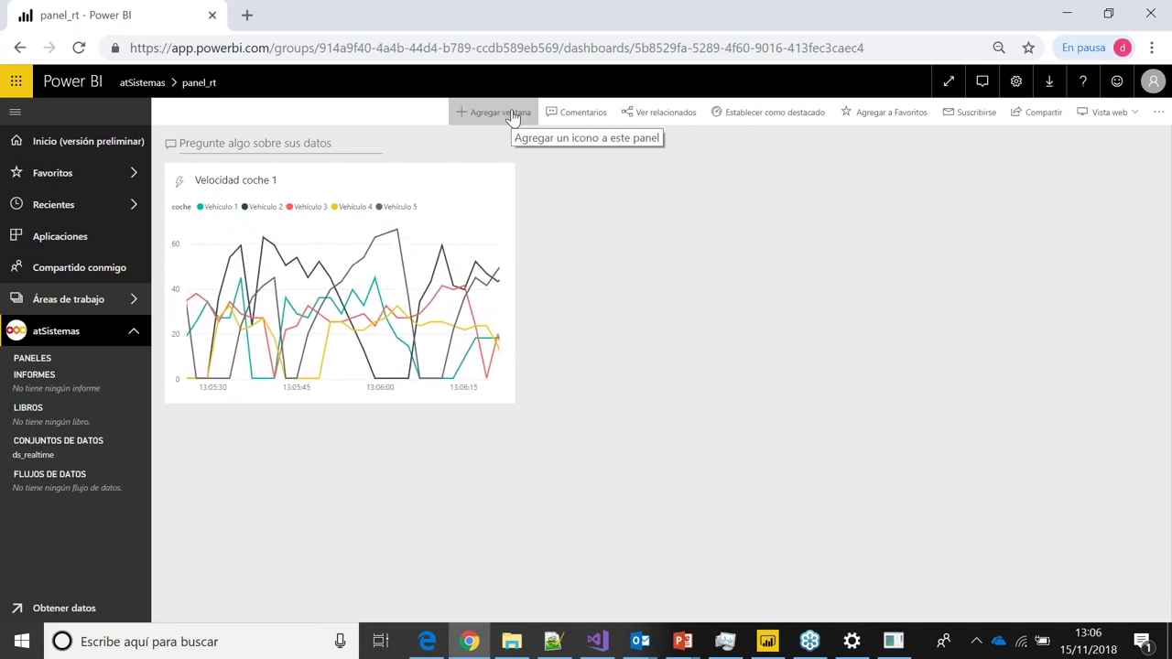
Add a second custom streaming data tile to panel_rt that uses the ds_realtime dataset
{"action": "left_click", "coordinate": [513, 114]}
{"action": "left_click", "coordinate": [877, 502]}
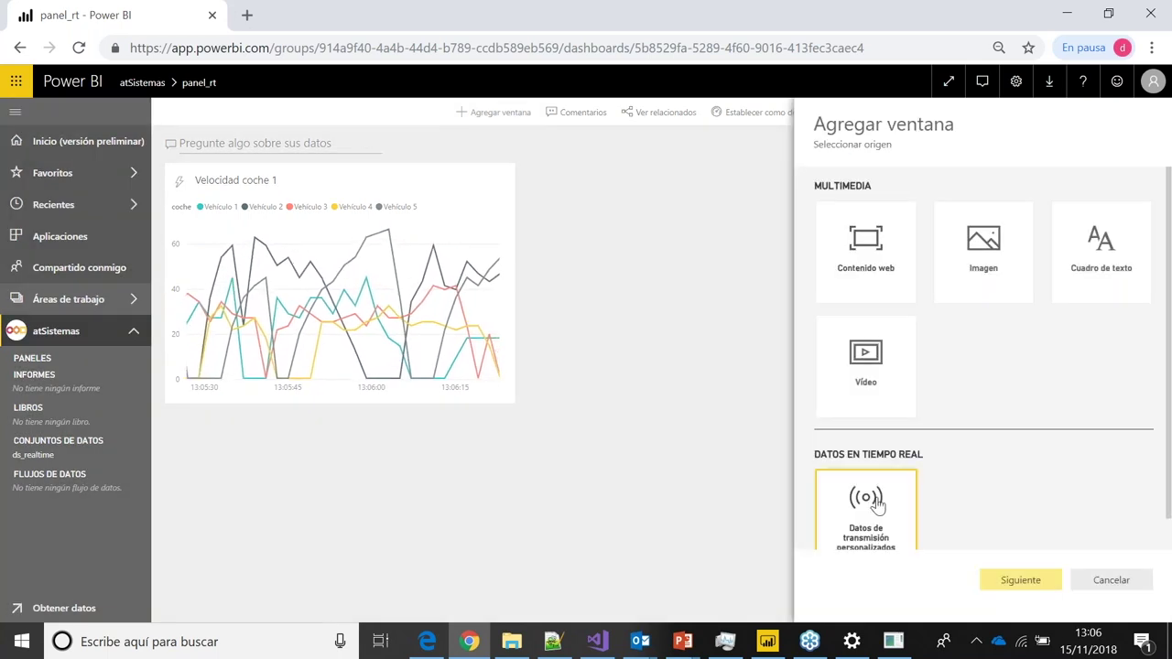
{"action": "left_click", "coordinate": [1026, 583]}
{"action": "left_click", "coordinate": [963, 285]}
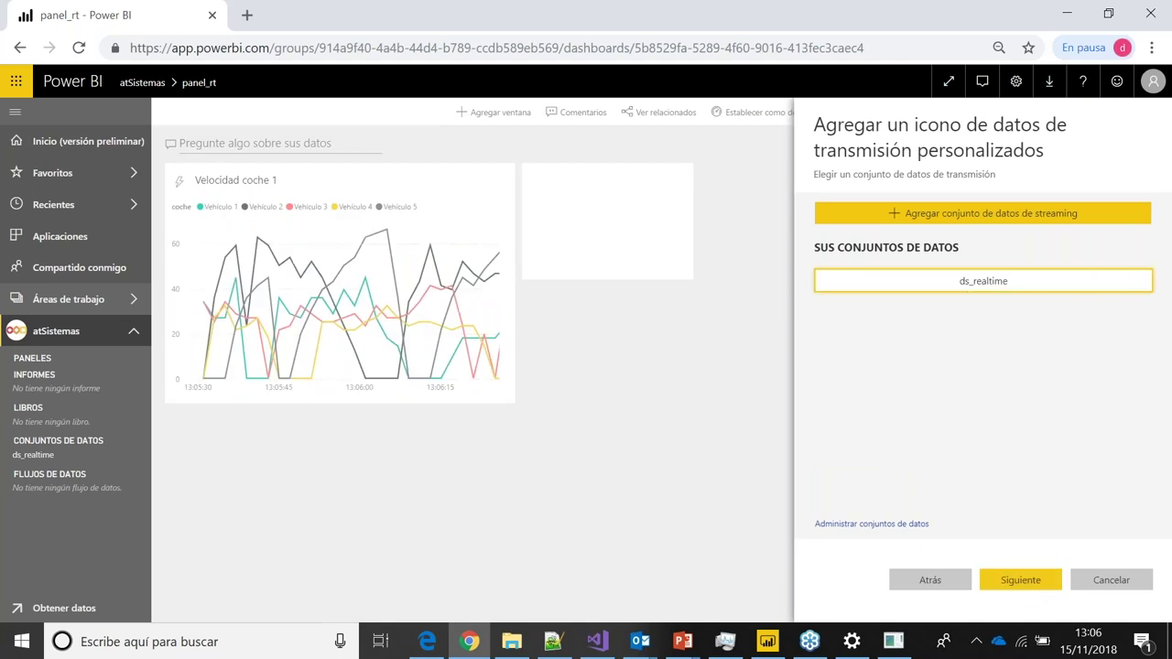
{"action": "left_click", "coordinate": [1026, 582]}
Make the new tile a line chart (Gráfico de líneas) with timestamp as its axis
{"action": "left_click", "coordinate": [906, 248]}
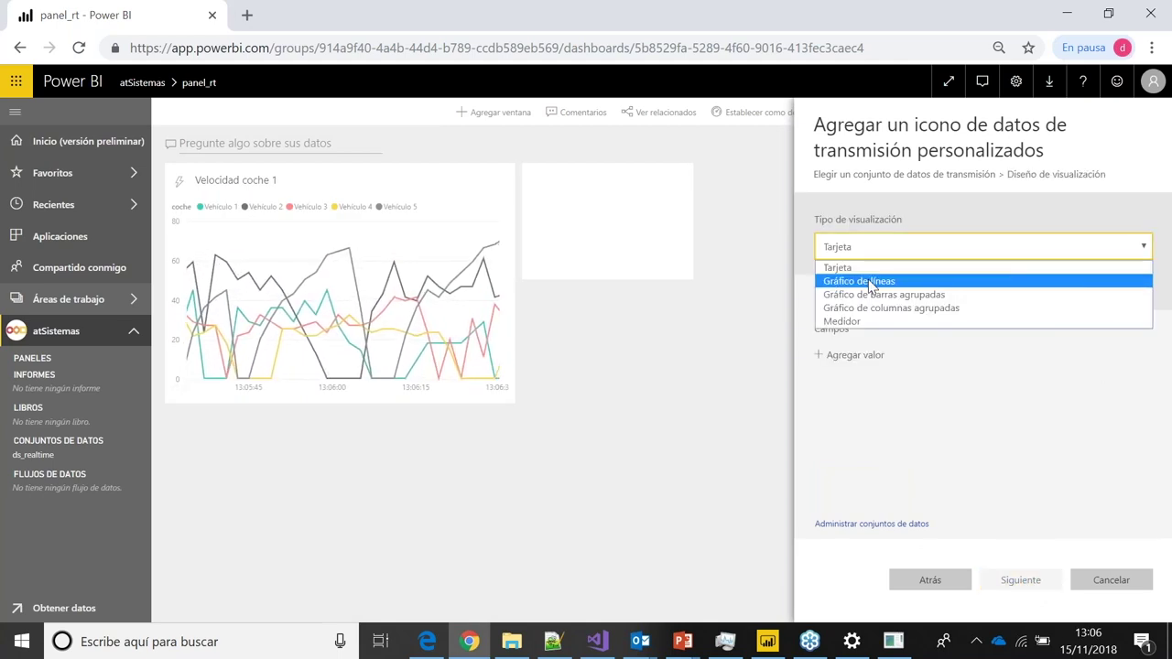
{"action": "left_click", "coordinate": [868, 282]}
{"action": "left_click", "coordinate": [840, 324]}
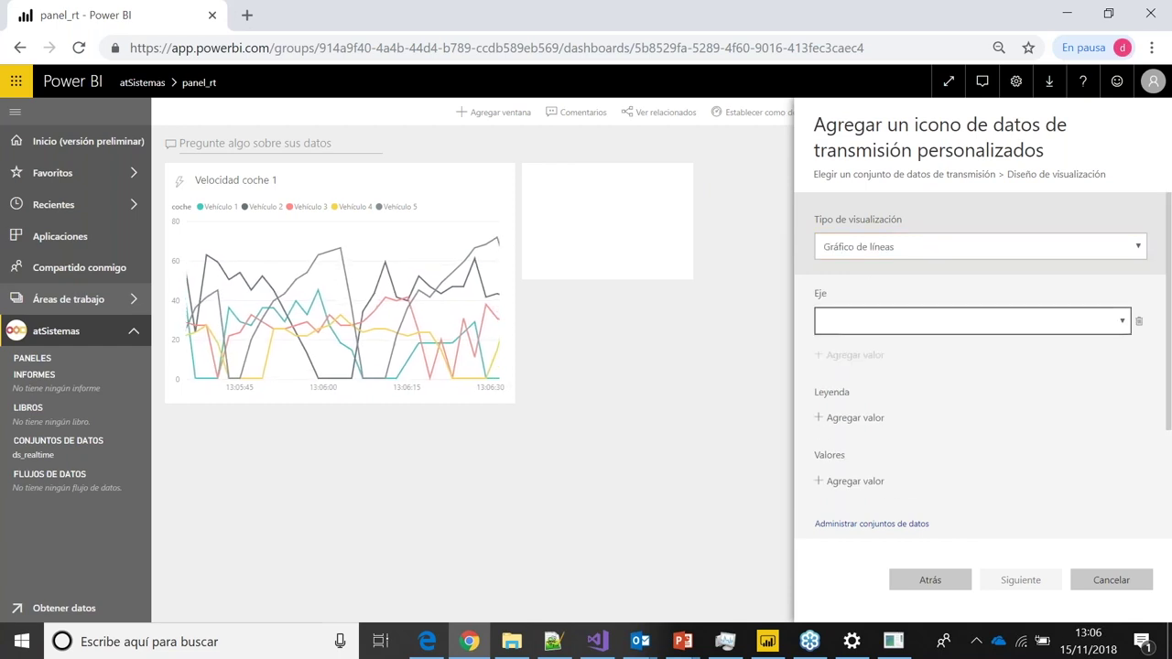
{"action": "left_click", "coordinate": [871, 330]}
{"action": "left_click", "coordinate": [859, 353]}
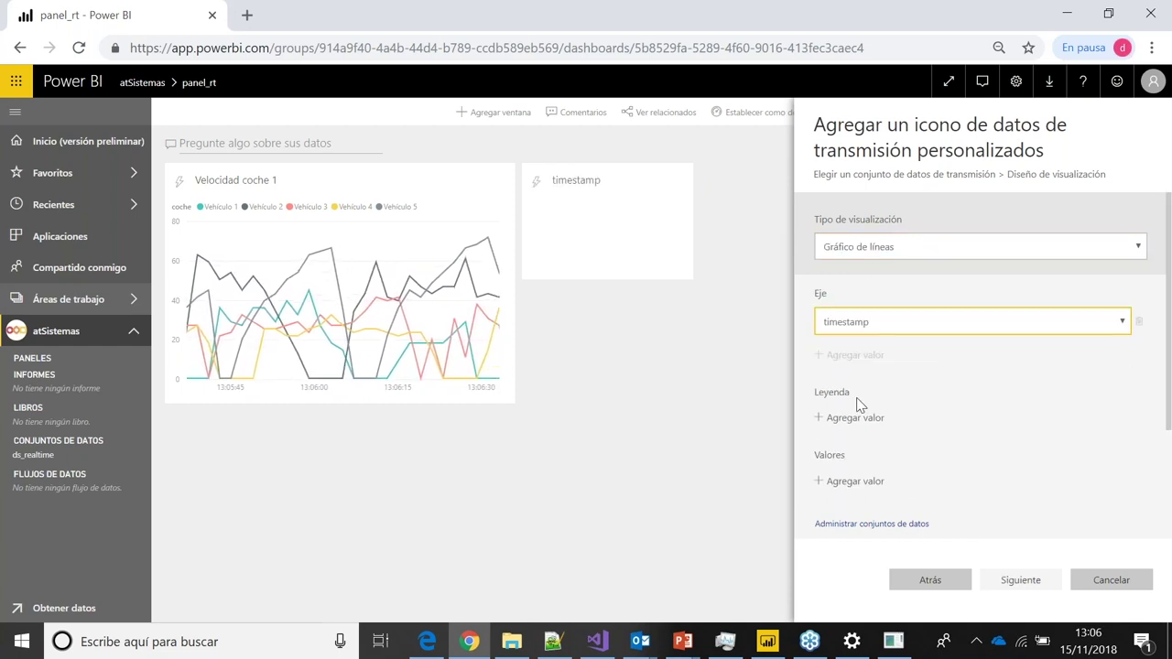
Set the new line chart's legend to coche and its values to Vel_media, and continue to the tile details
{"action": "left_click", "coordinate": [838, 417]}
{"action": "left_click", "coordinate": [909, 420]}
{"action": "left_click", "coordinate": [857, 459]}
{"action": "scroll", "coordinate": [858, 461], "scroll_direction": "down", "scroll_amount": 2}
{"action": "left_click", "coordinate": [827, 380]}
{"action": "left_click", "coordinate": [871, 389]}
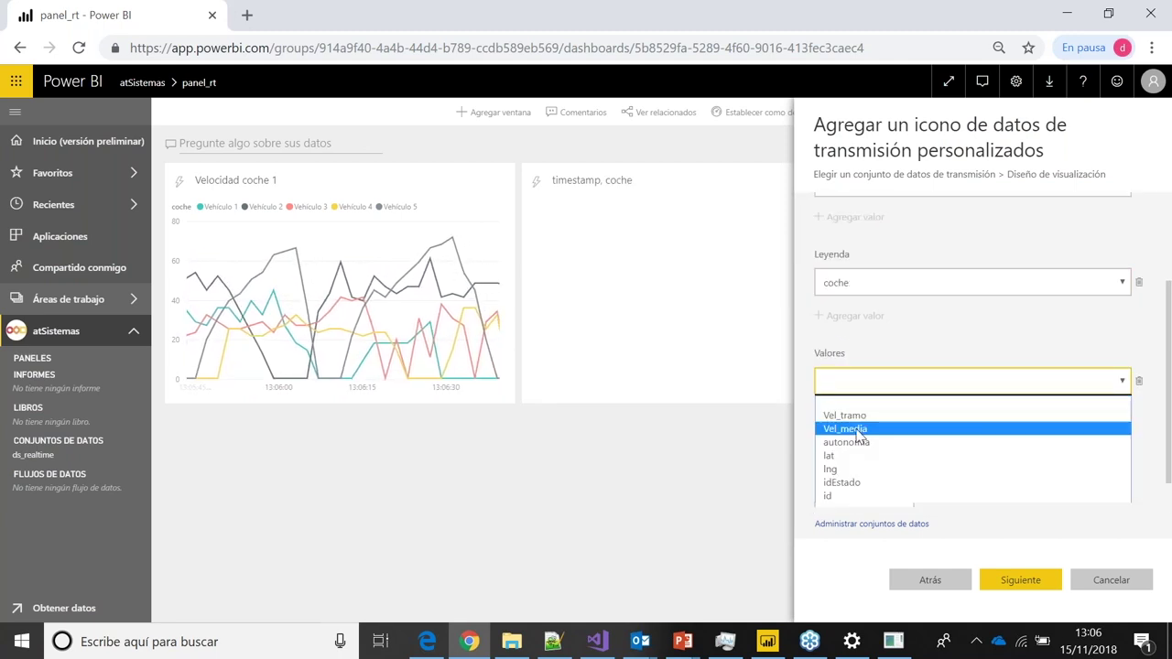
{"action": "left_click", "coordinate": [856, 430]}
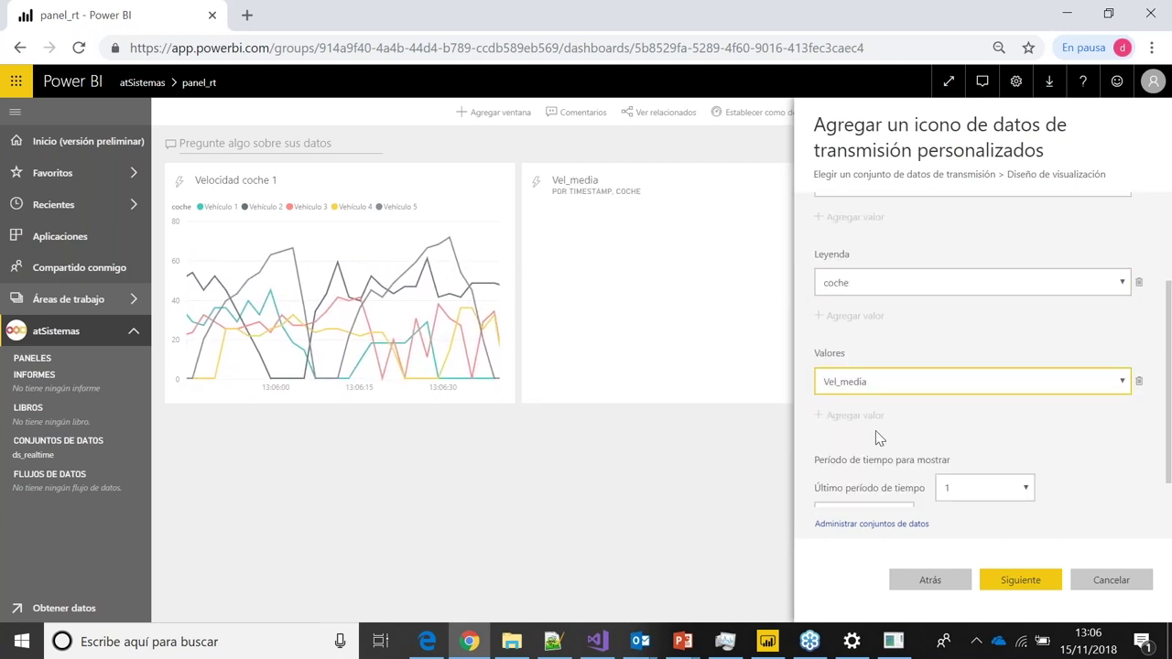
{"action": "left_click", "coordinate": [1024, 580]}
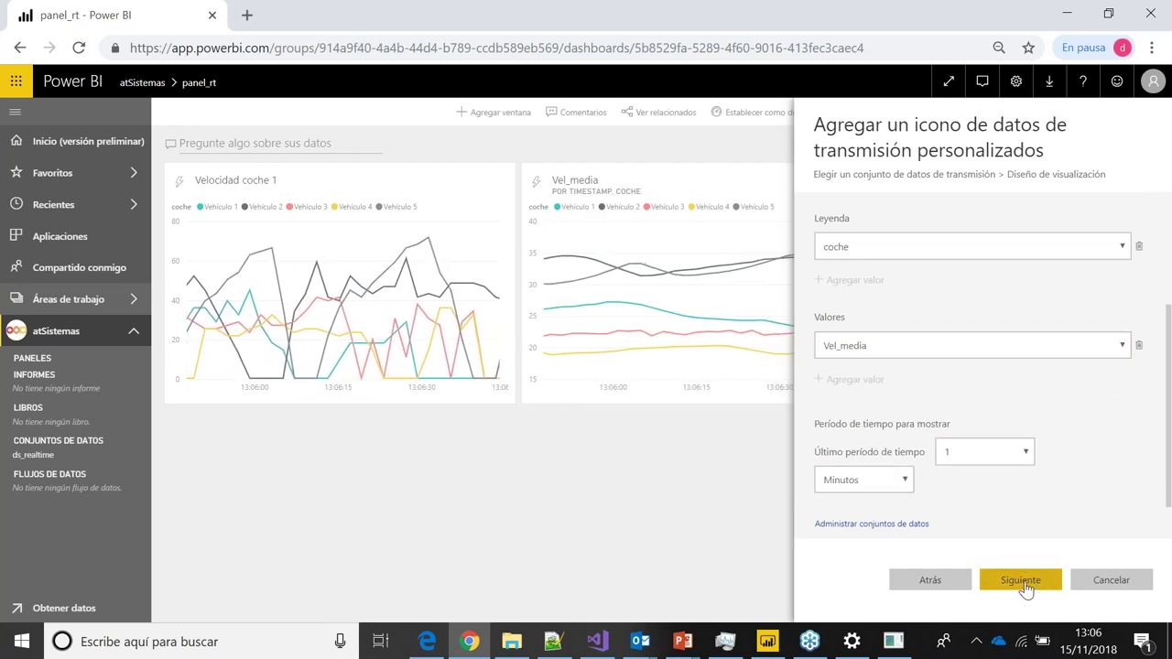
Title the tile Velocidad media and apply it to the dashboard
{"action": "left_click", "coordinate": [907, 272]}
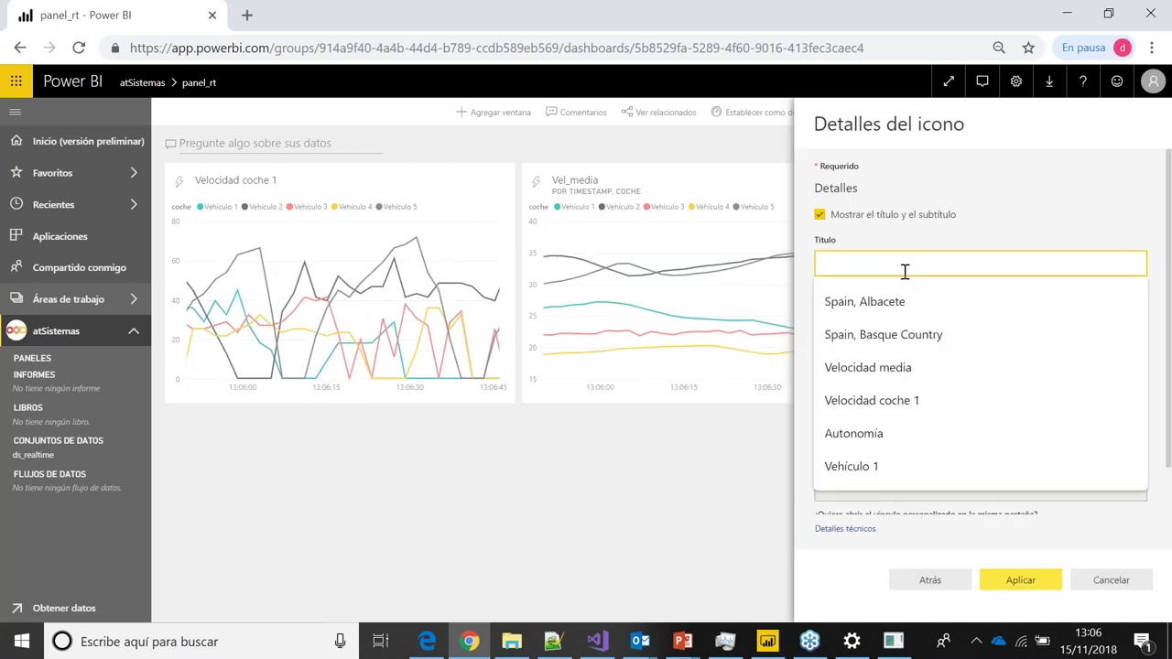
{"action": "left_click", "coordinate": [898, 370]}
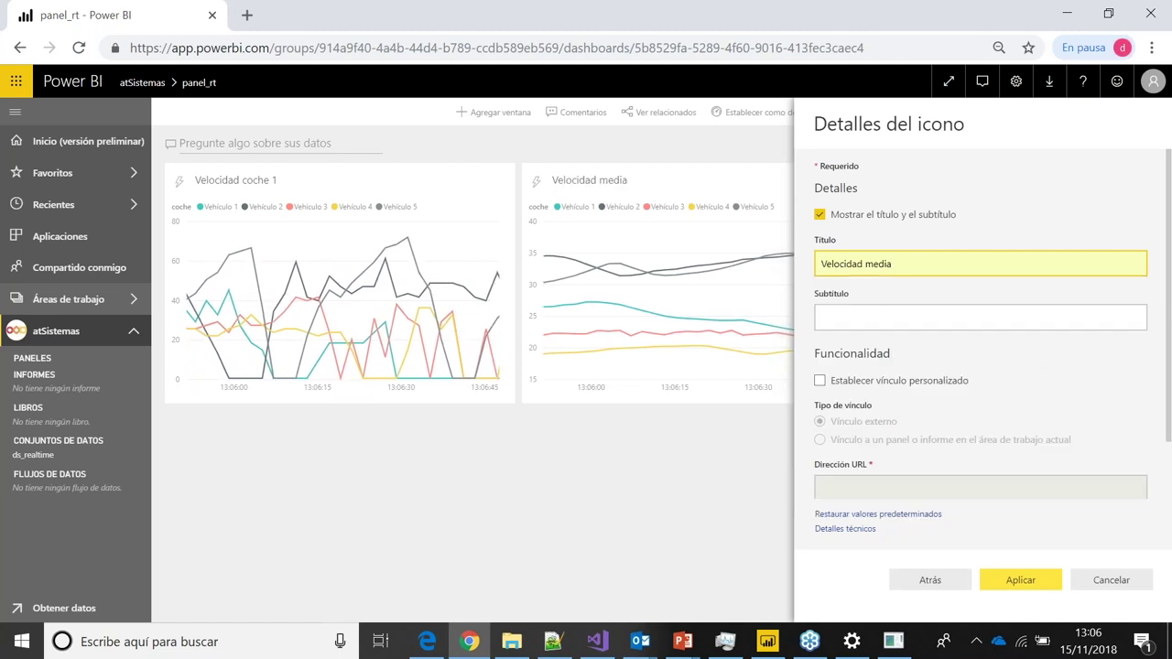
{"action": "left_click", "coordinate": [1020, 582]}
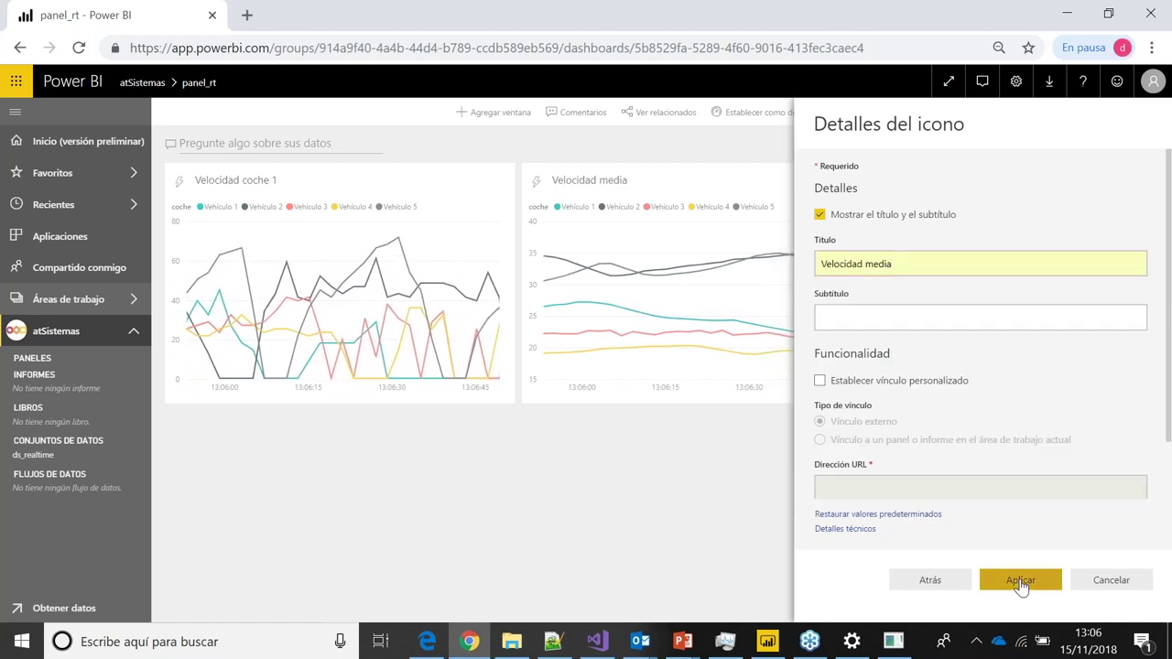